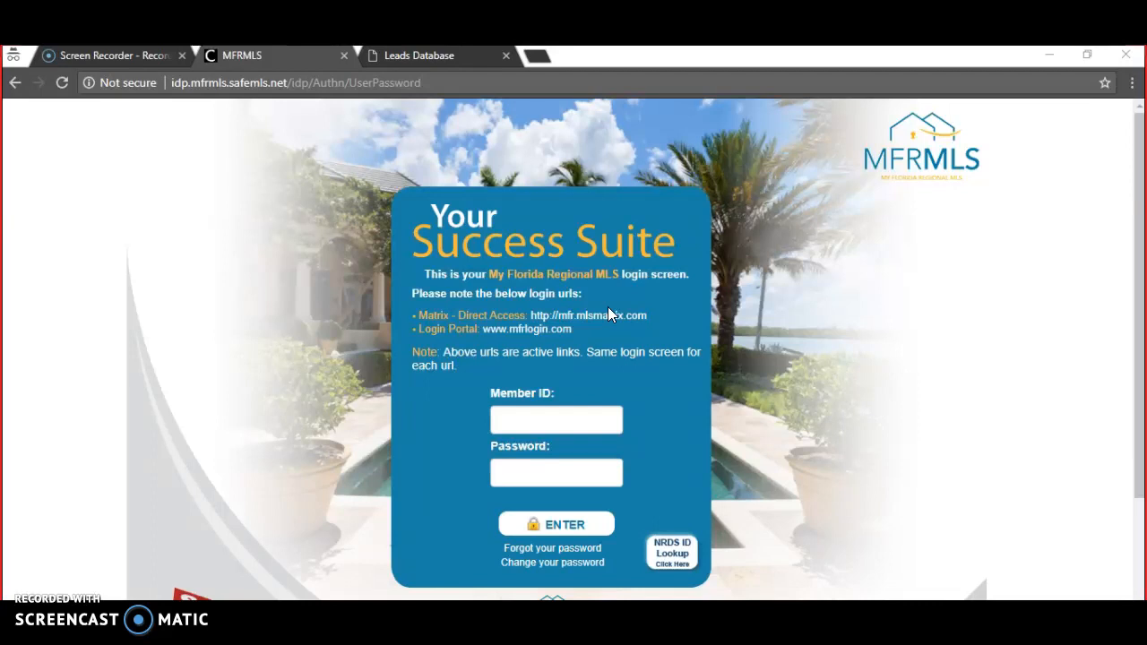
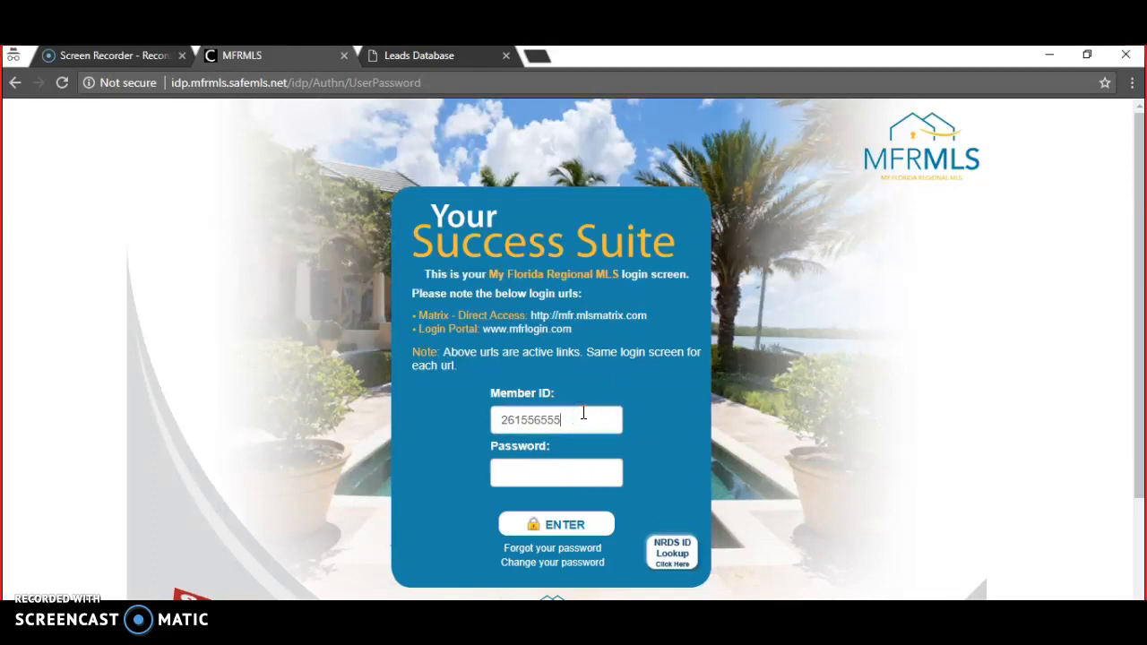
- Sign in to the MFRMLS portal with the member ID and password, re-entering the member ID once
drag(466, 85, 165, 86)
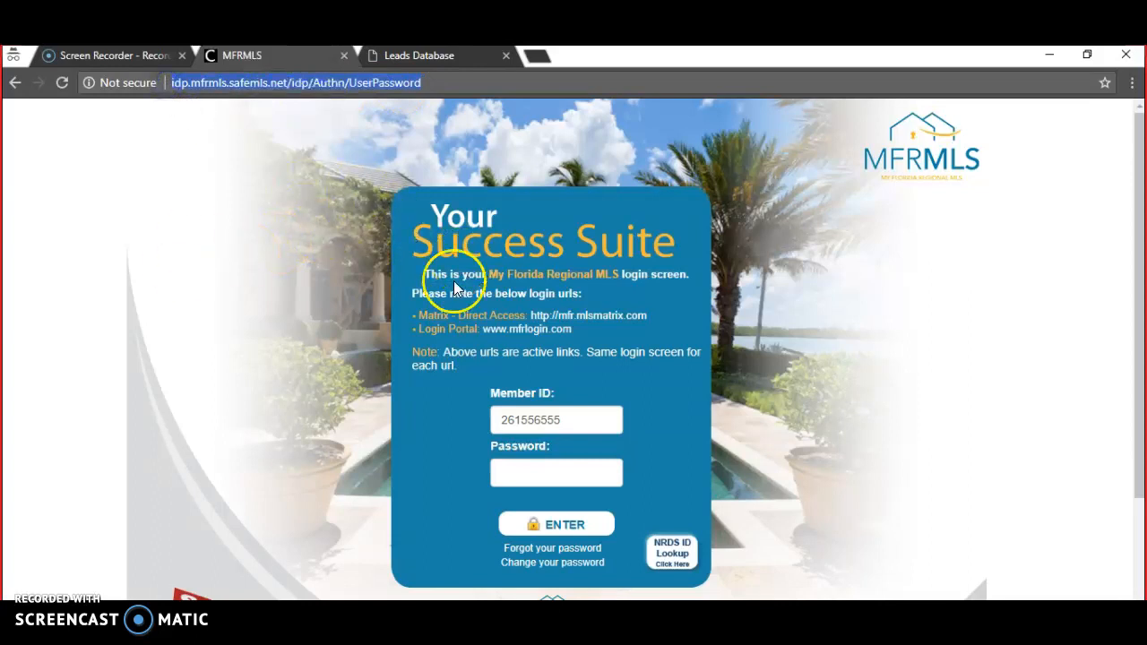
click(555, 475)
text(*****)
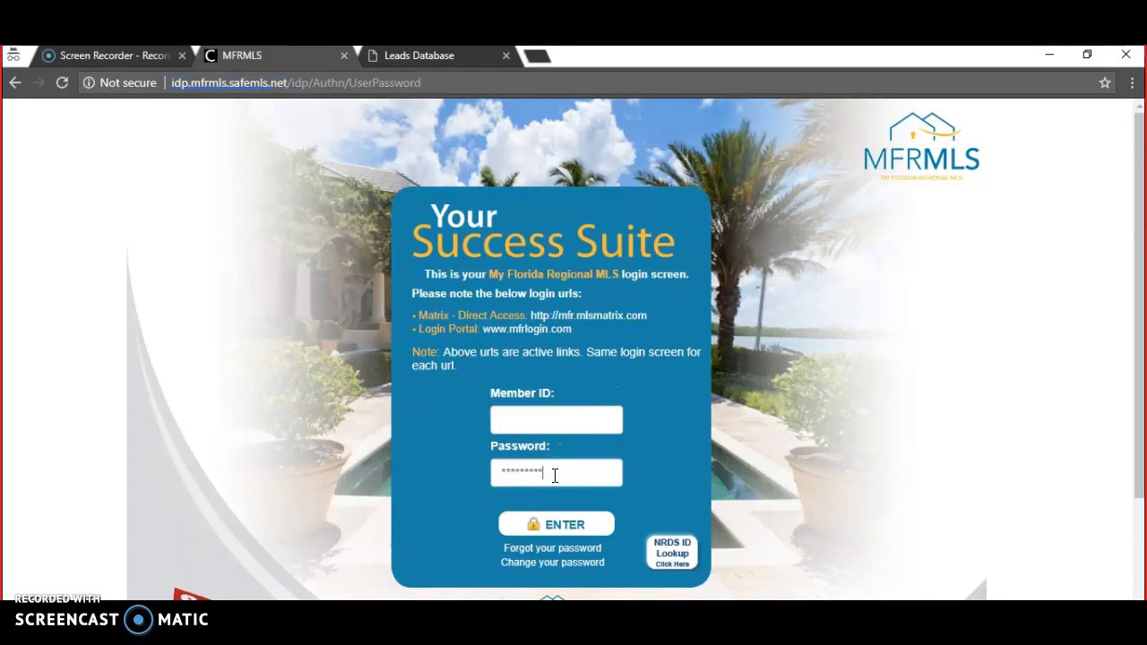
text(****)
key(Return)
click(581, 418)
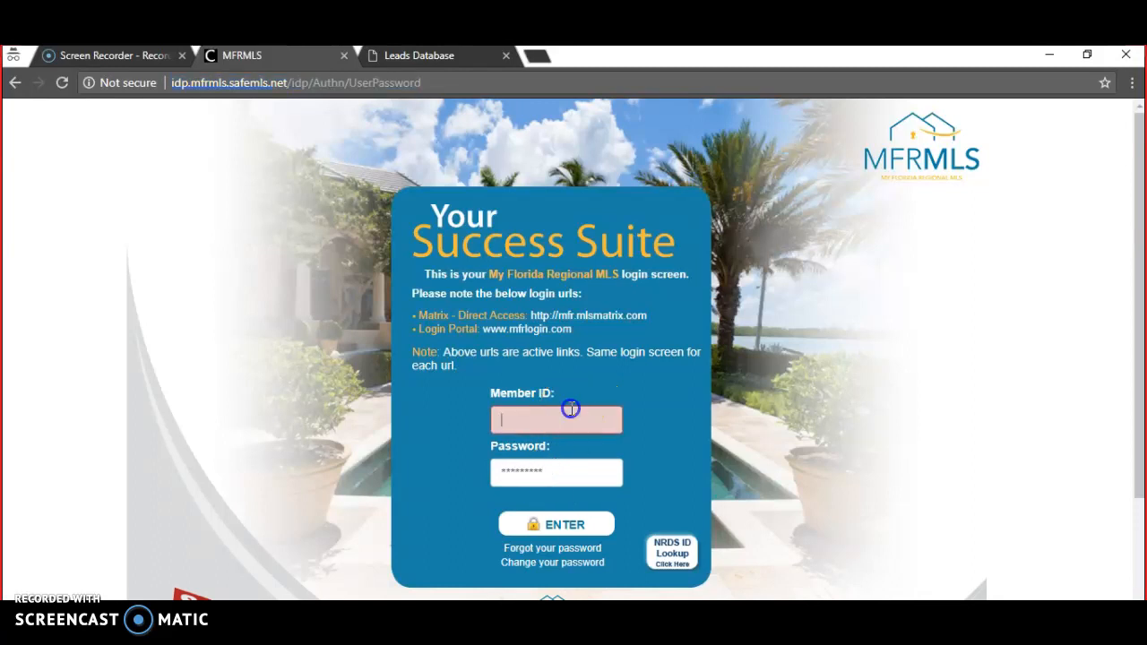
text(261556555)
click(578, 529)
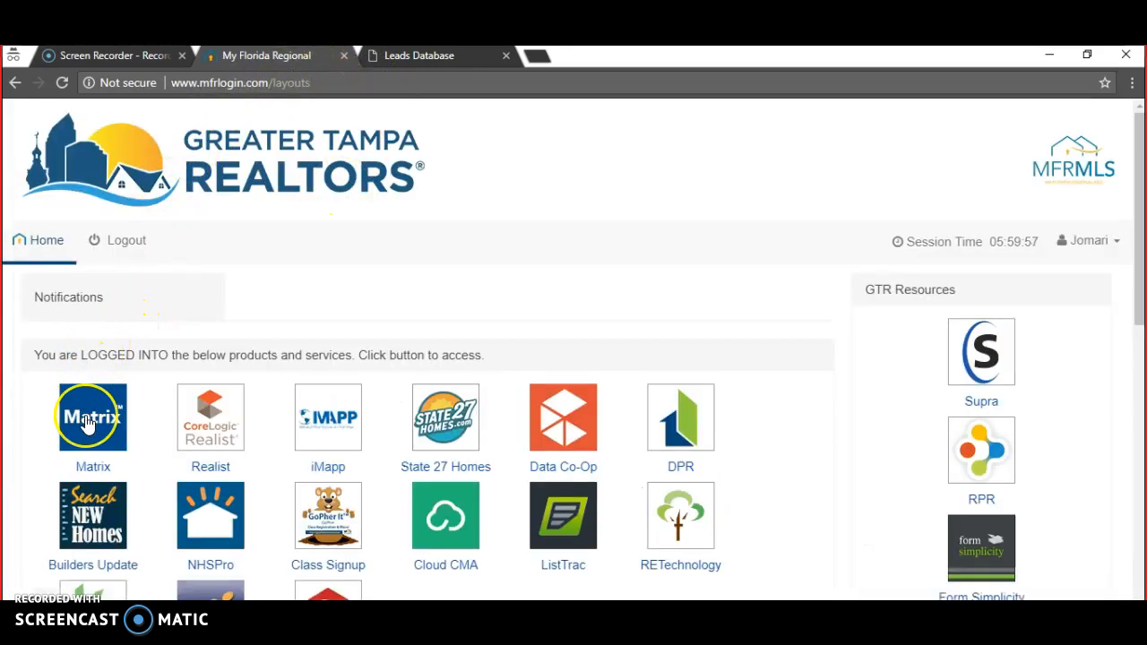
- Launch MFRMLS Matrix from the Greater Tampa Realtors portal, then bring up the other browser windows
click(90, 421)
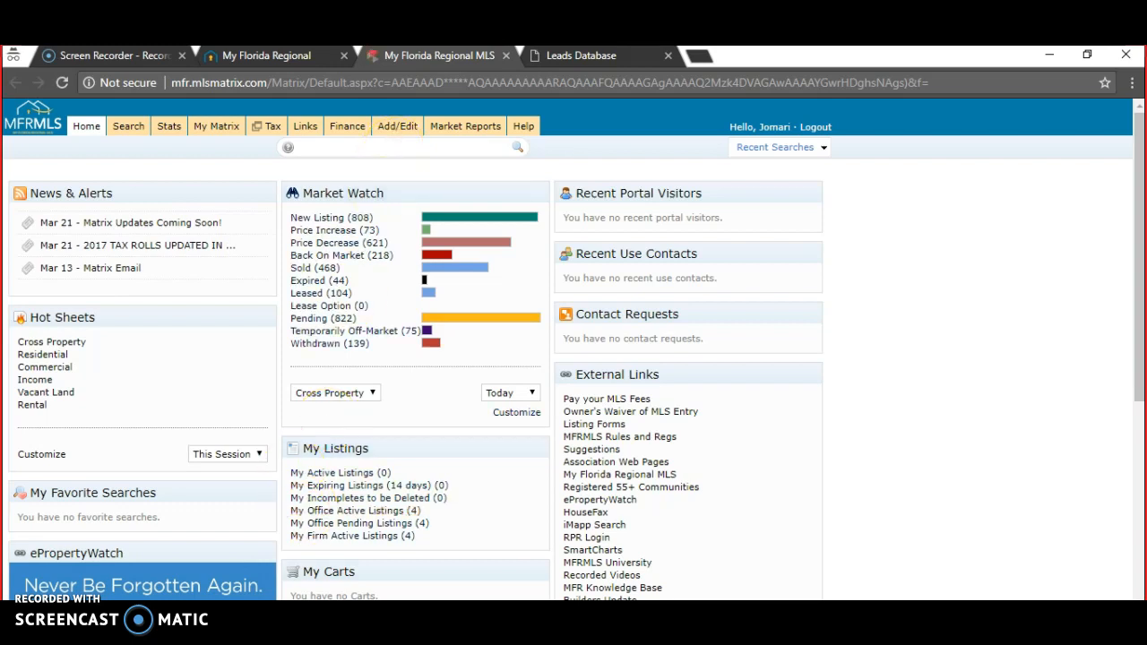
click(390, 640)
- Copy the first lead's MLS number U7838104 from Leads Database and switch back to Matrix
click(316, 591)
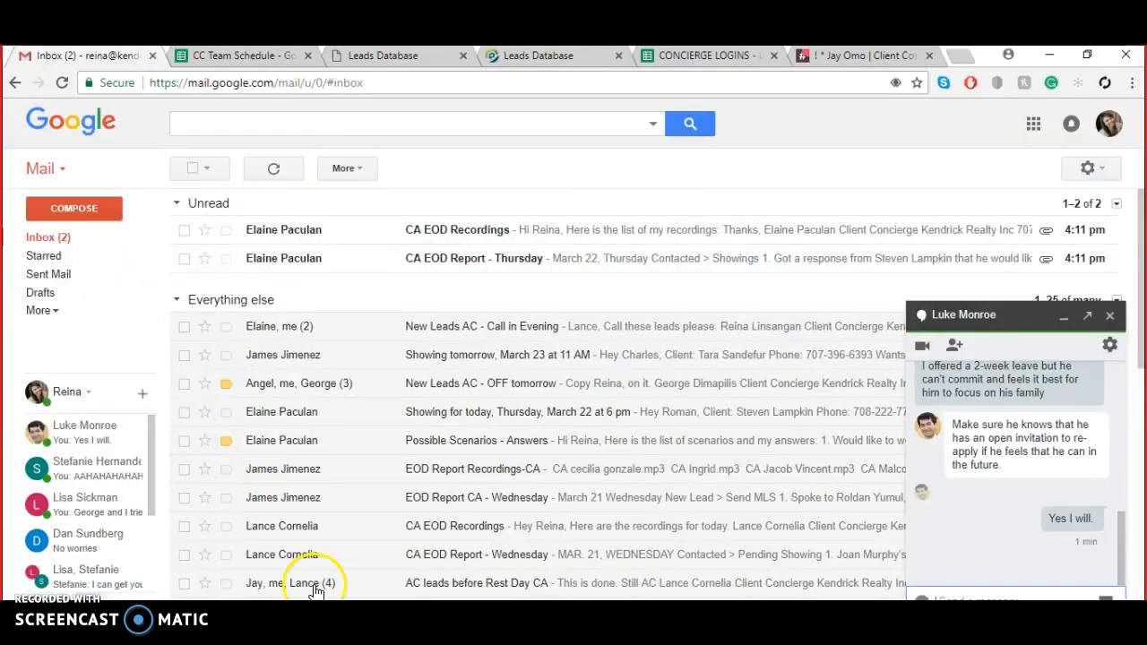
click(412, 53)
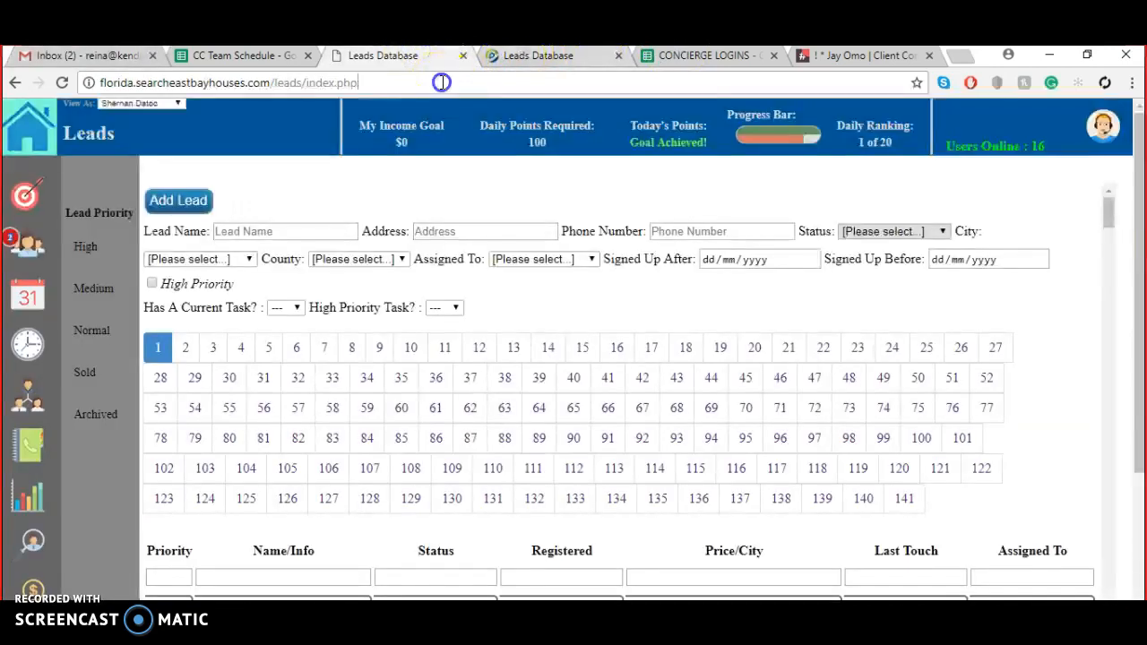
click(442, 82)
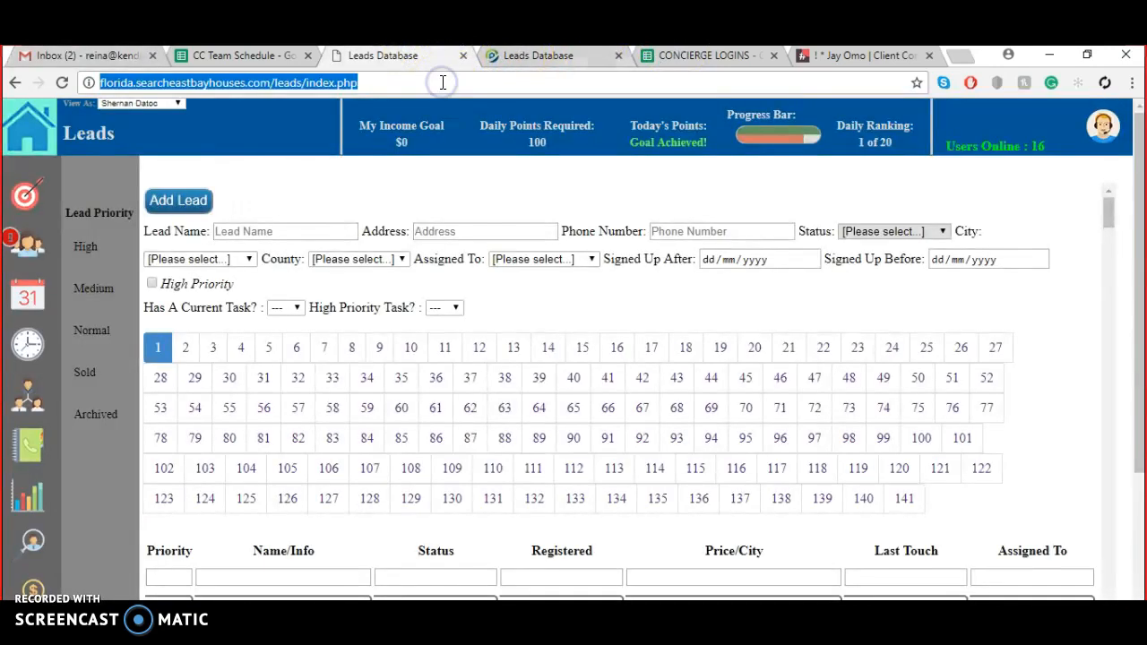
click(1109, 215)
drag(1109, 215, 1109, 242)
drag(770, 255, 715, 254)
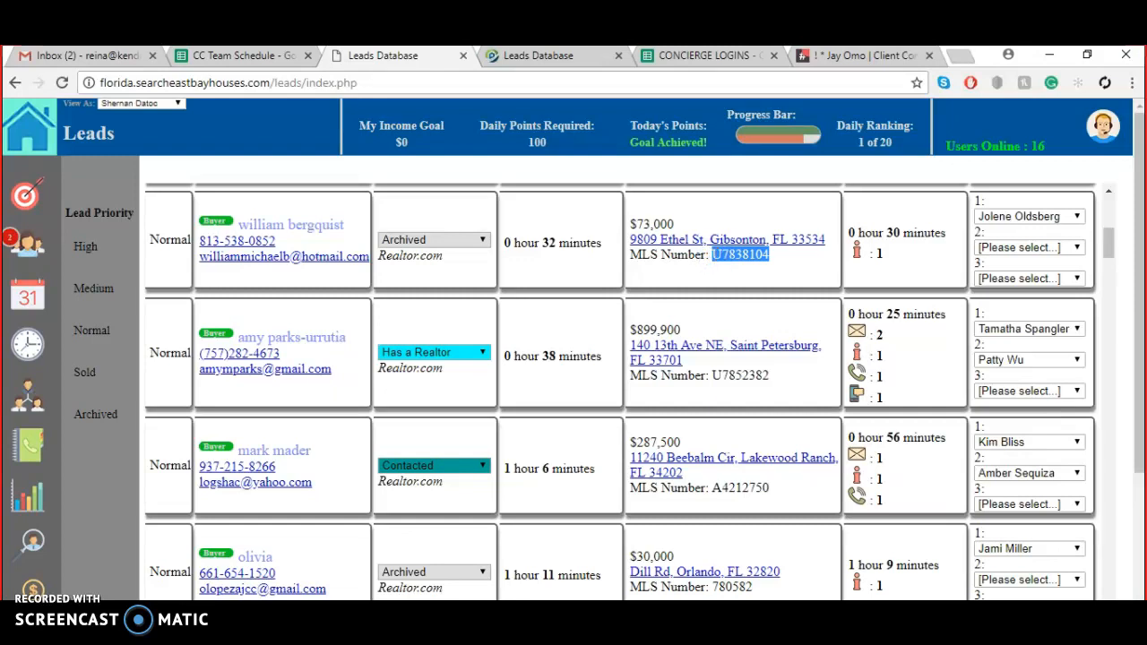
key(alt+Tab)
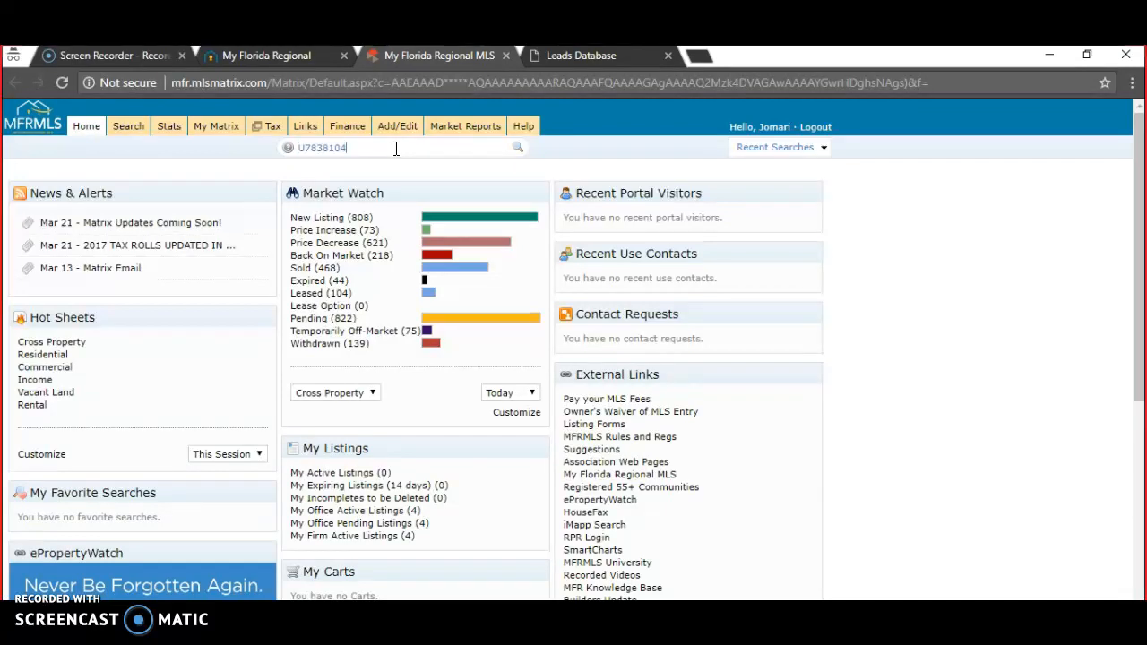
click(520, 145)
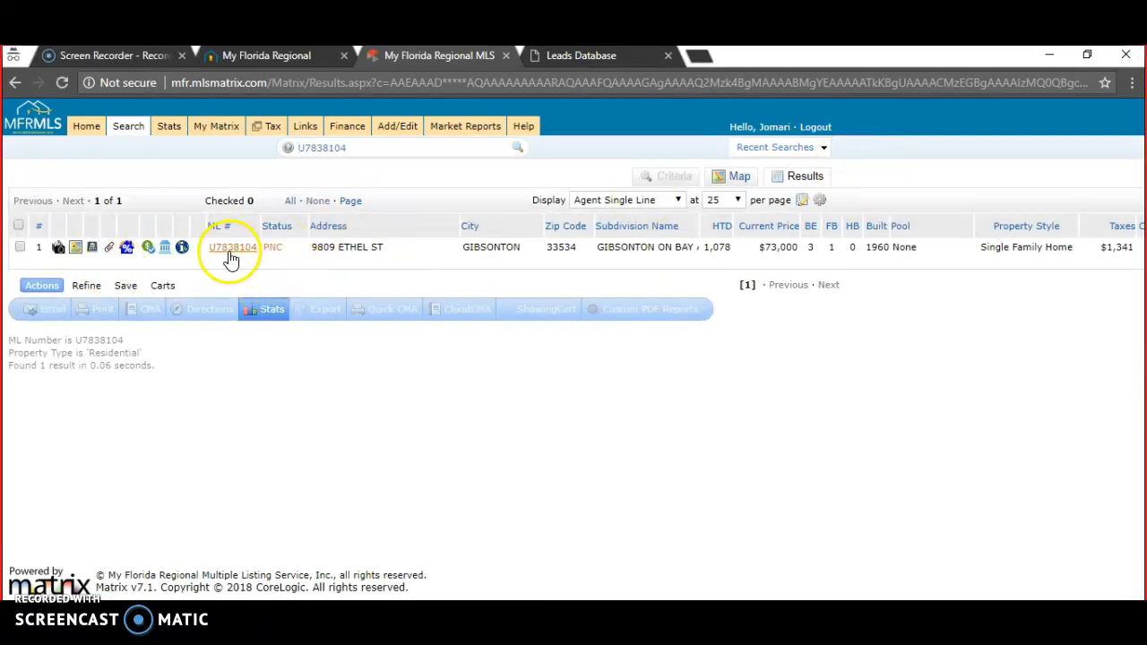
click(985, 247)
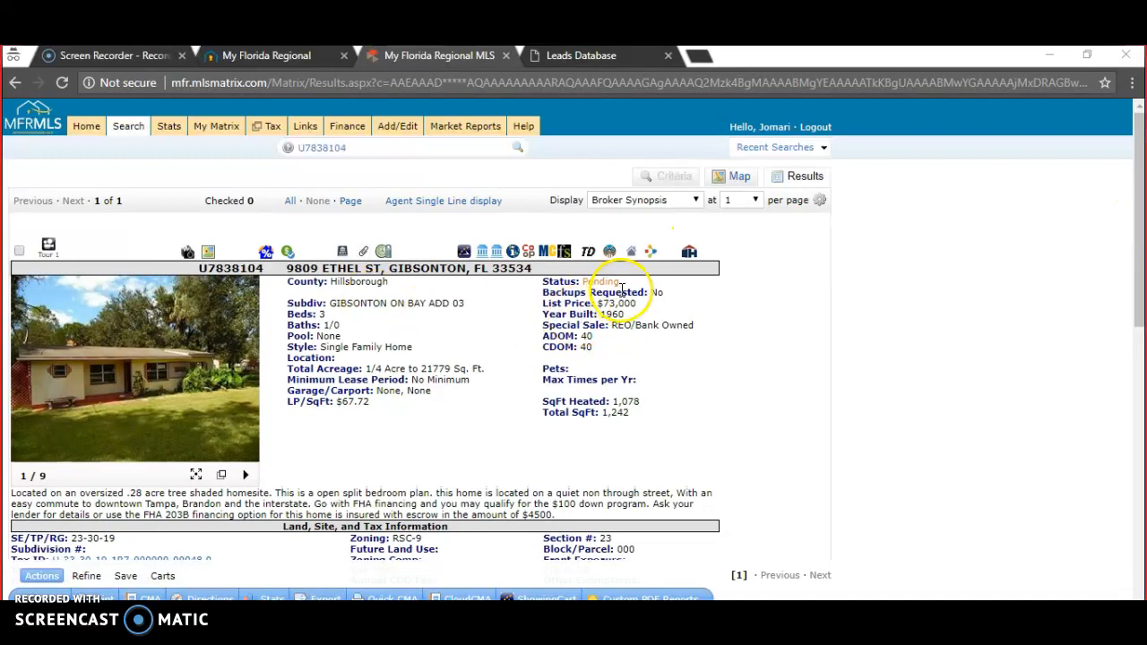
drag(622, 283, 550, 282)
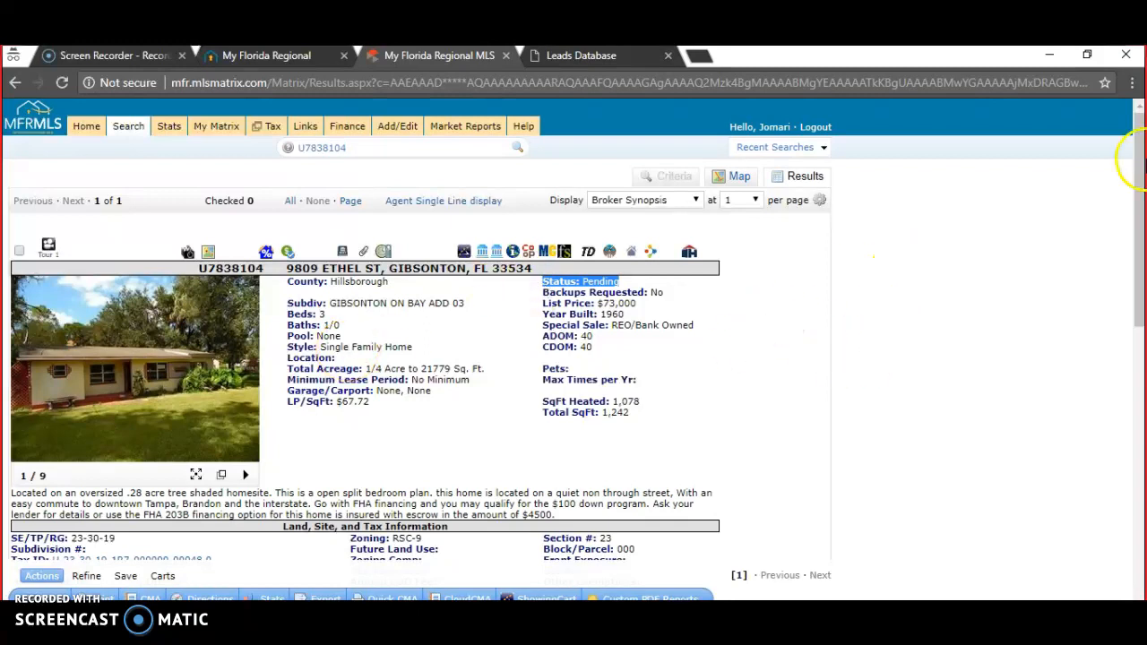
click(1140, 191)
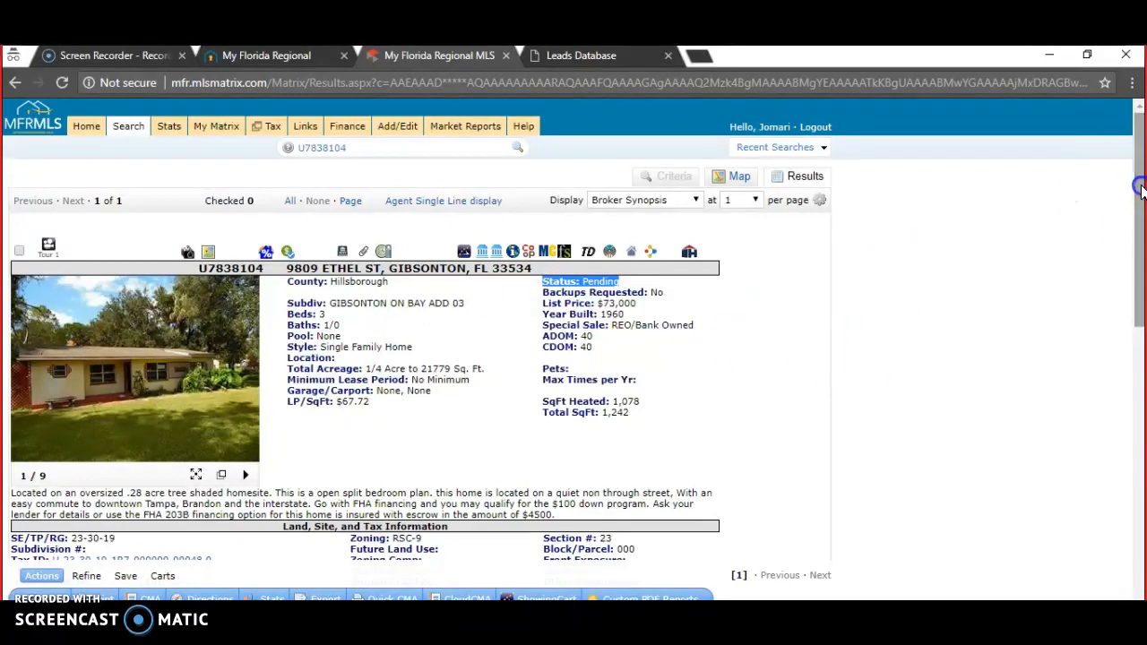
mouse_move(1141, 191)
mouse_down()
mouse_move(1140, 253)
mouse_move(1141, 172)
mouse_up()
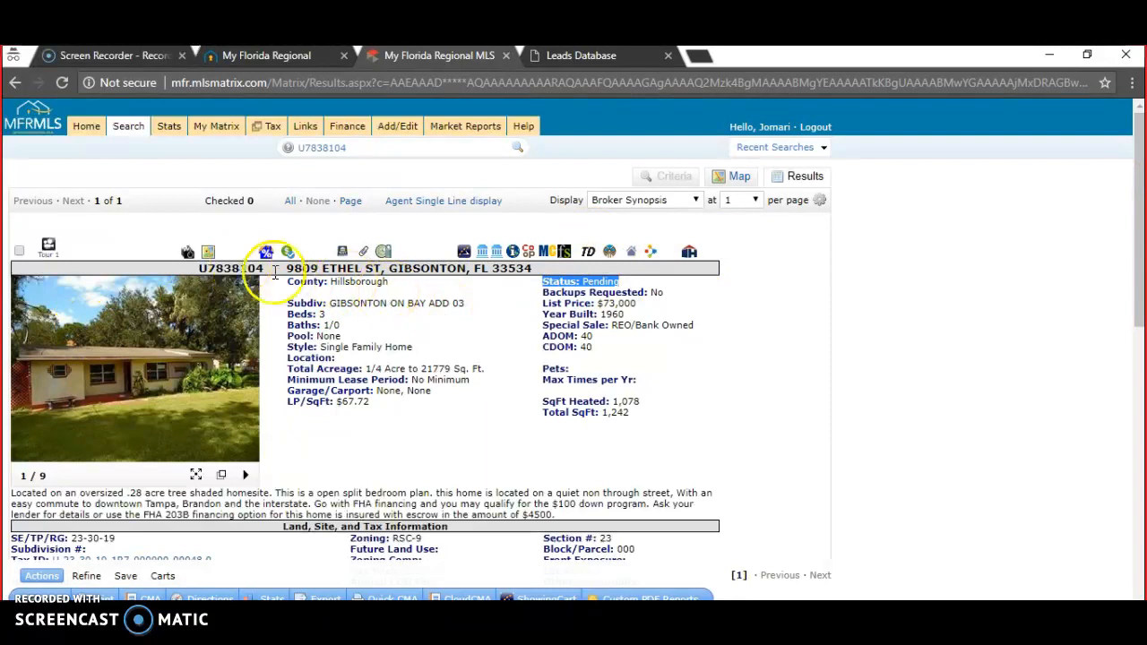
drag(562, 266, 284, 271)
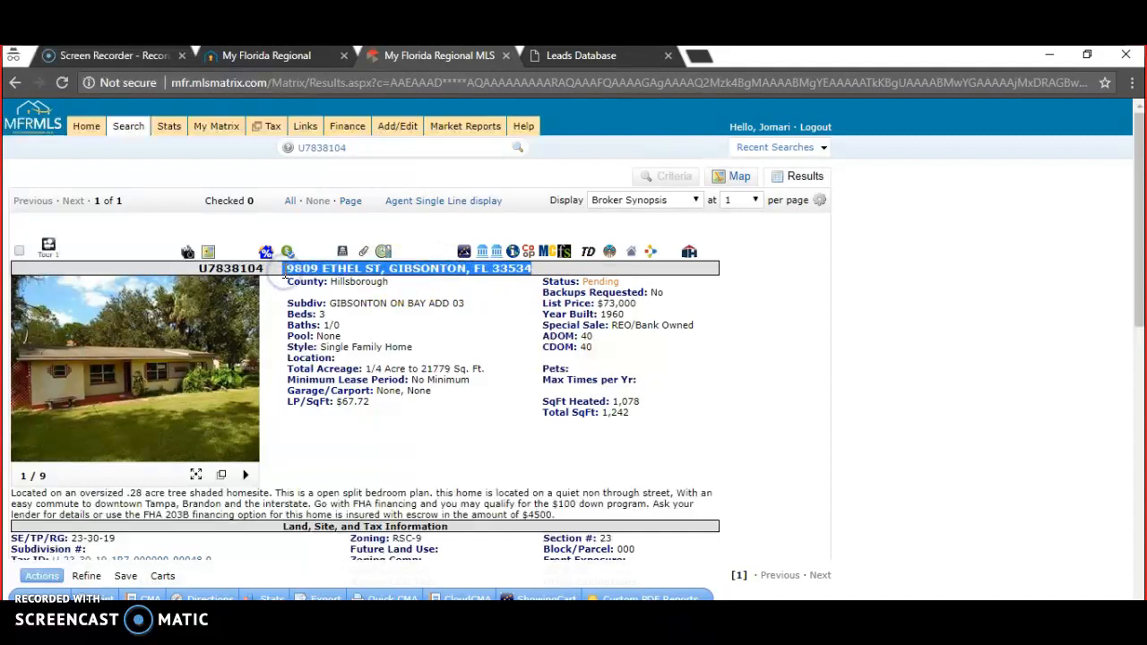
click(502, 330)
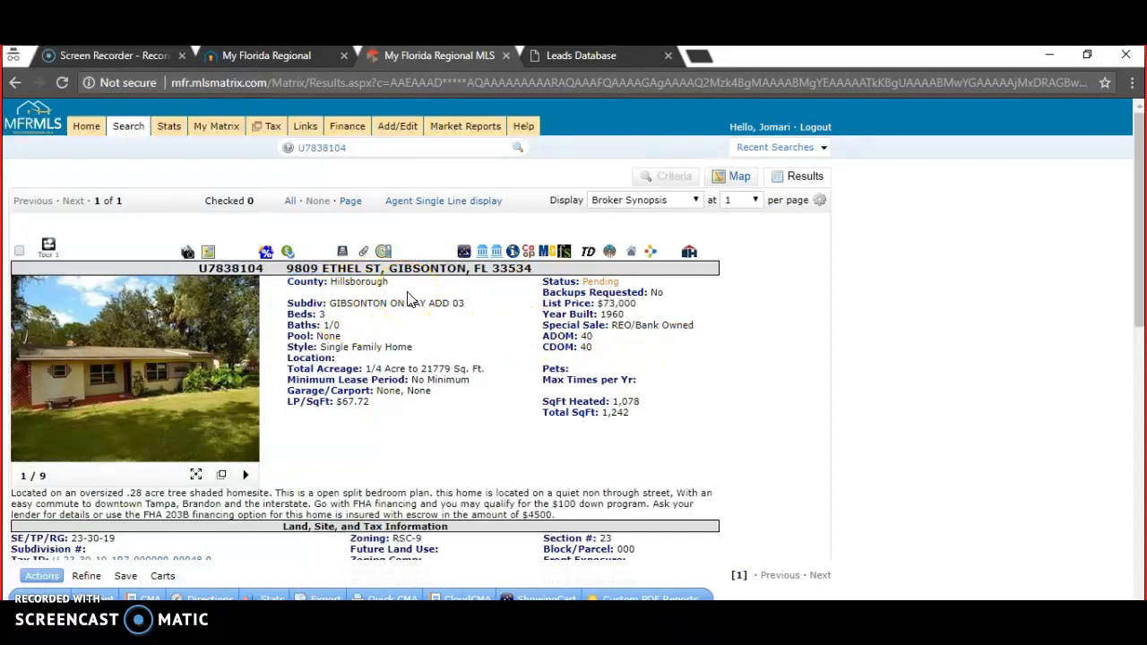
- Highlight the REO/Bank Owned special sale and Single Family Home style, then start a find-in-page
drag(1140, 231, 1141, 261)
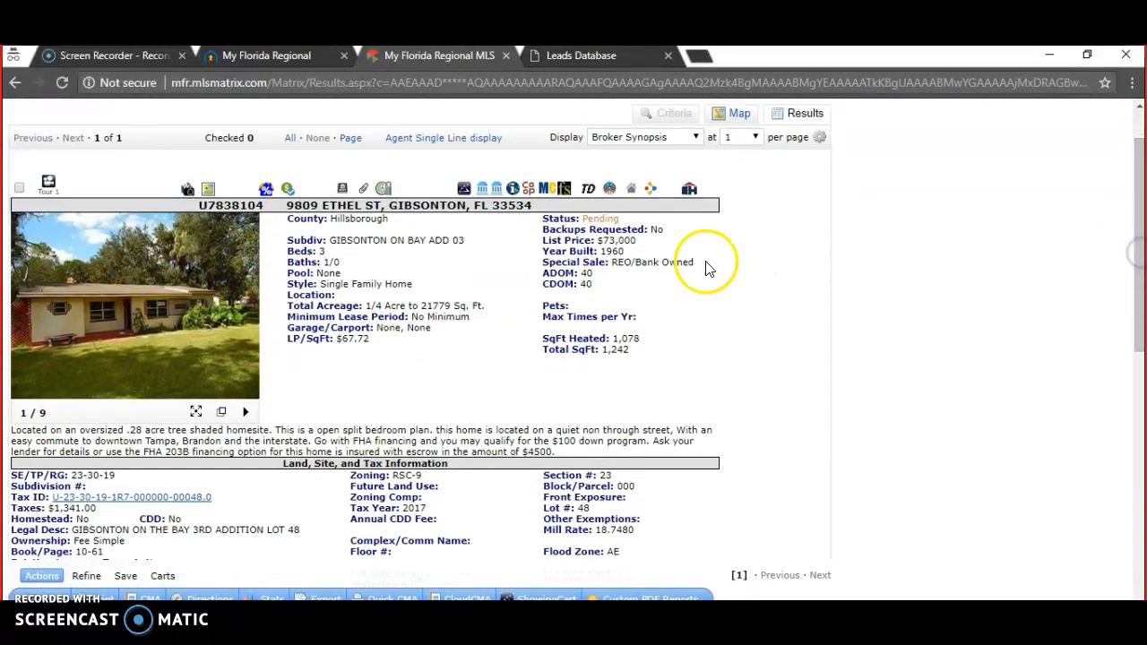
drag(711, 261, 545, 262)
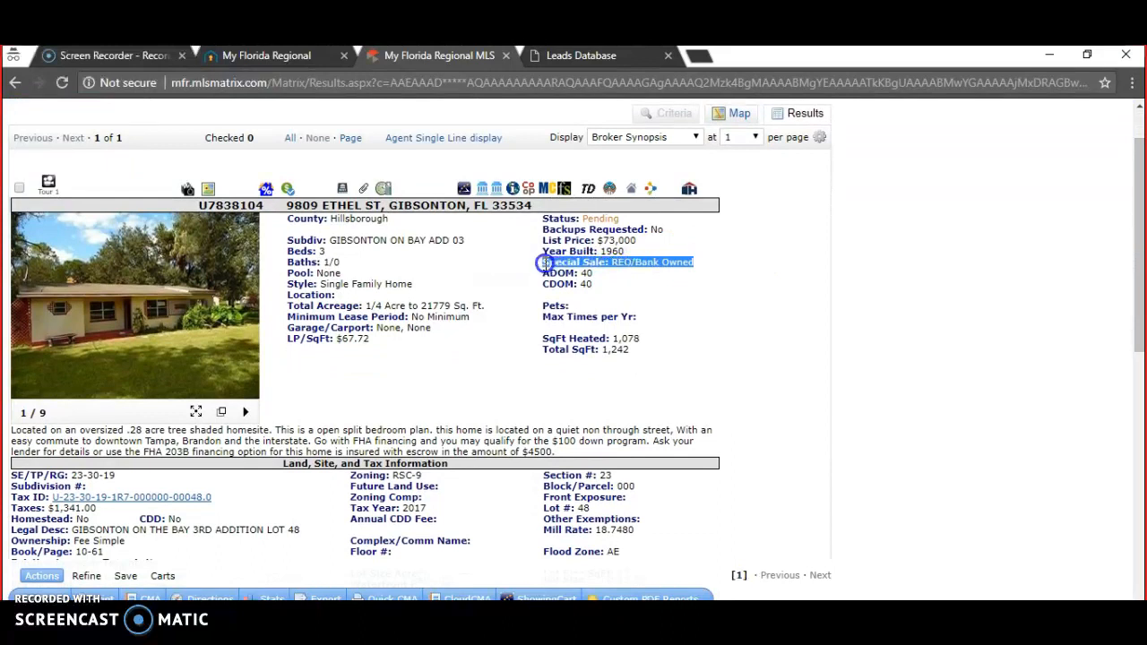
click(761, 310)
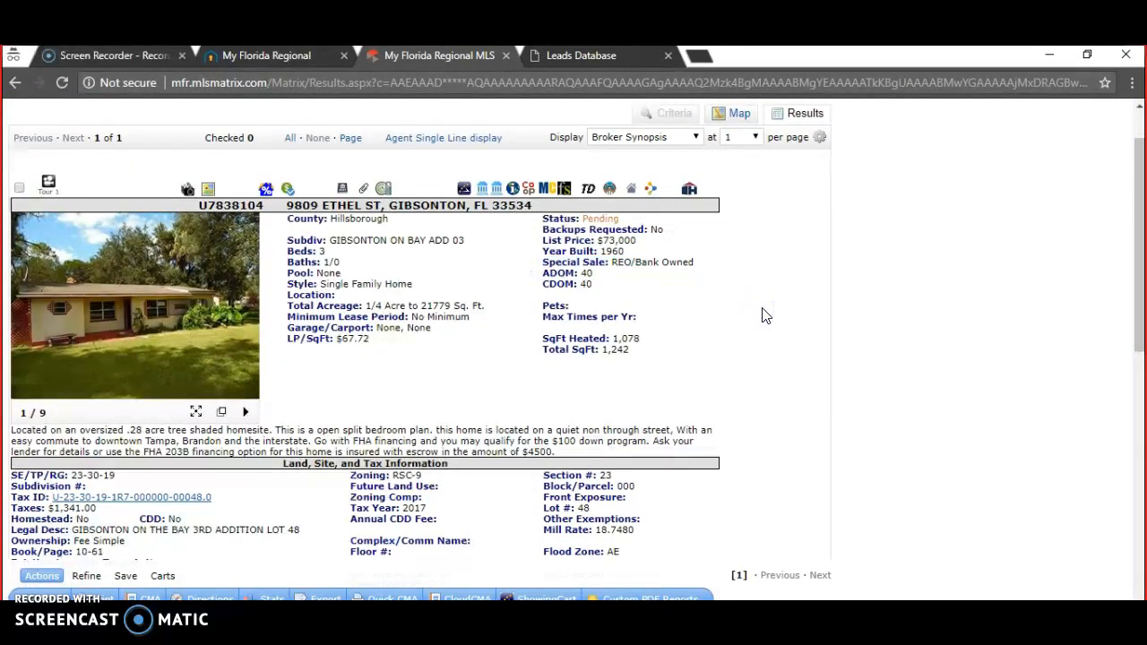
drag(430, 279, 289, 280)
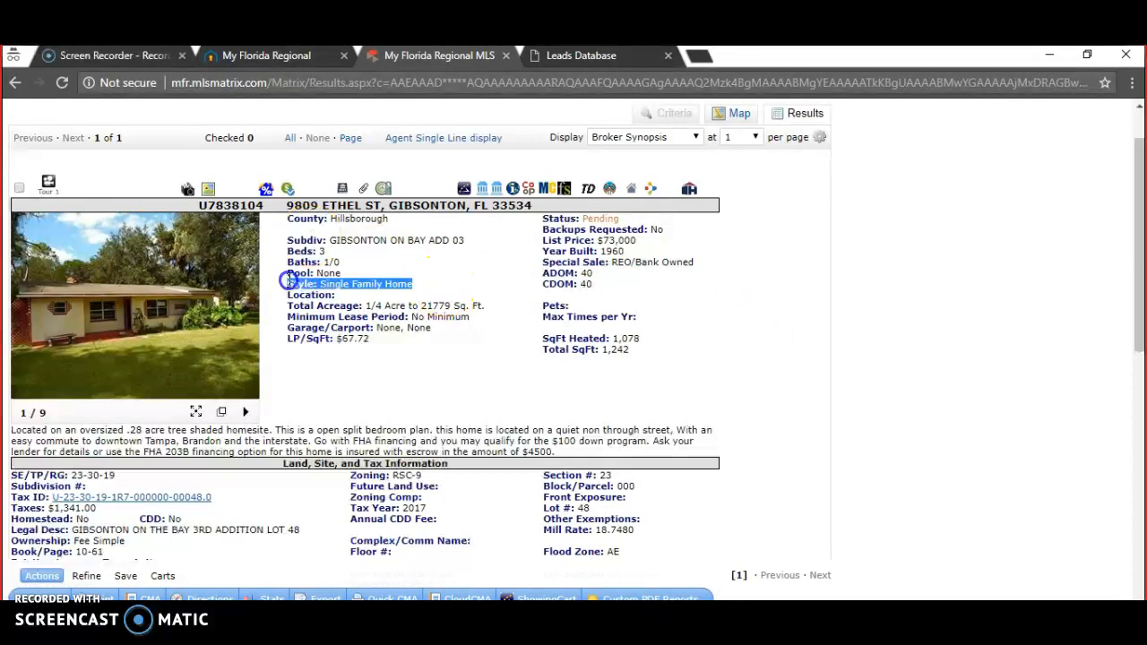
click(328, 260)
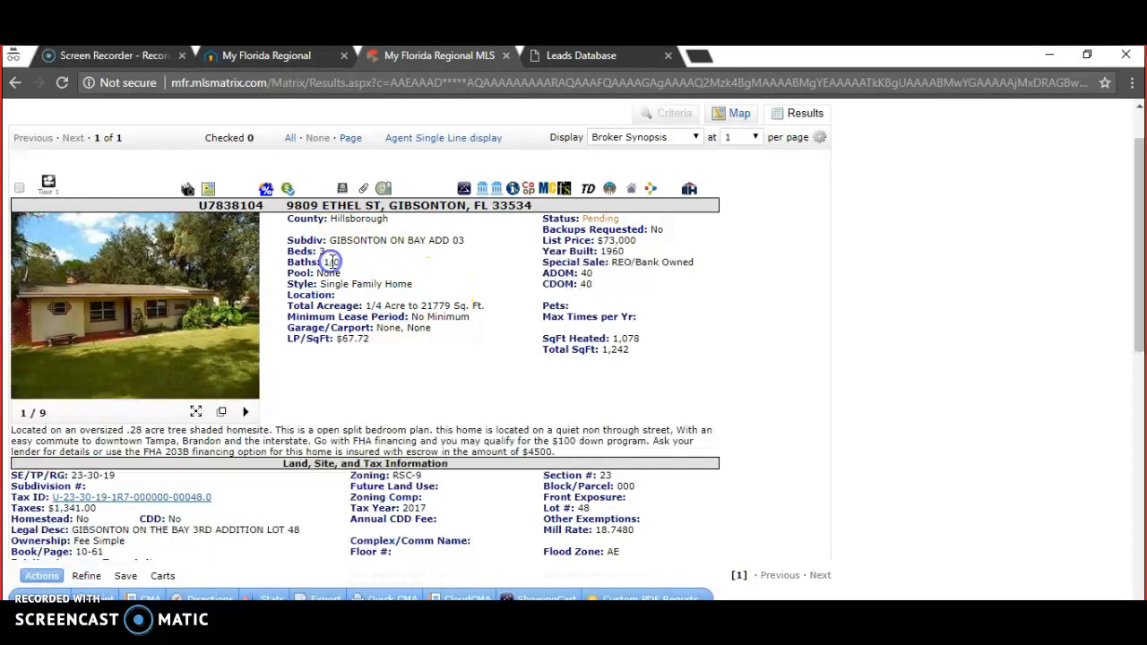
drag(724, 274, 683, 283)
click(684, 283)
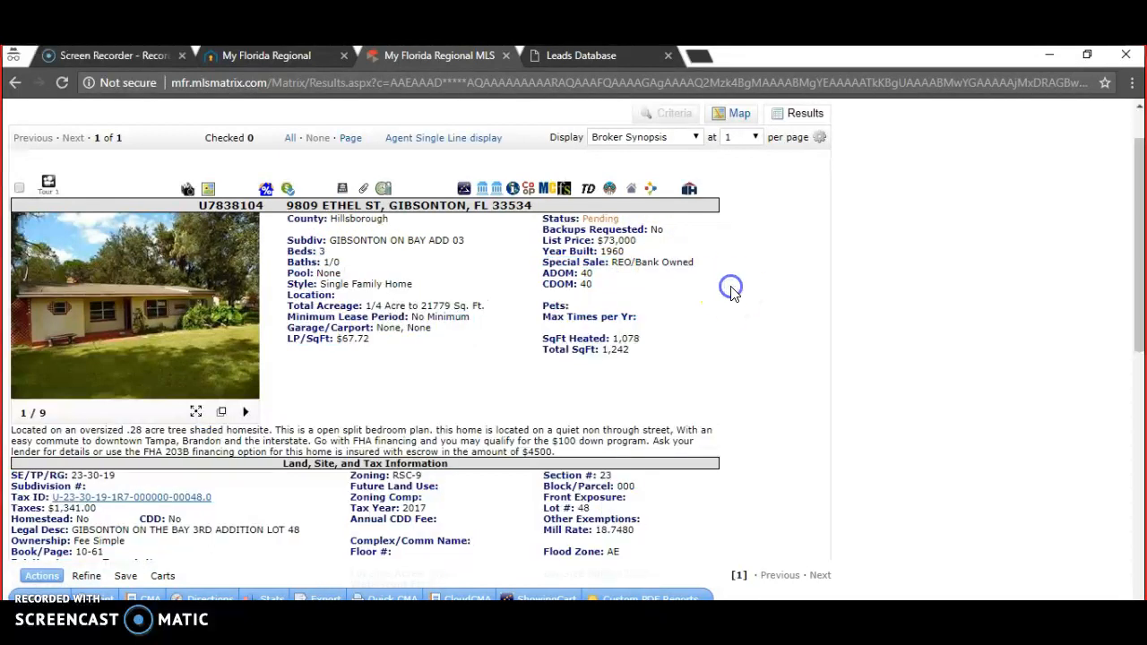
key(ctrl+f)
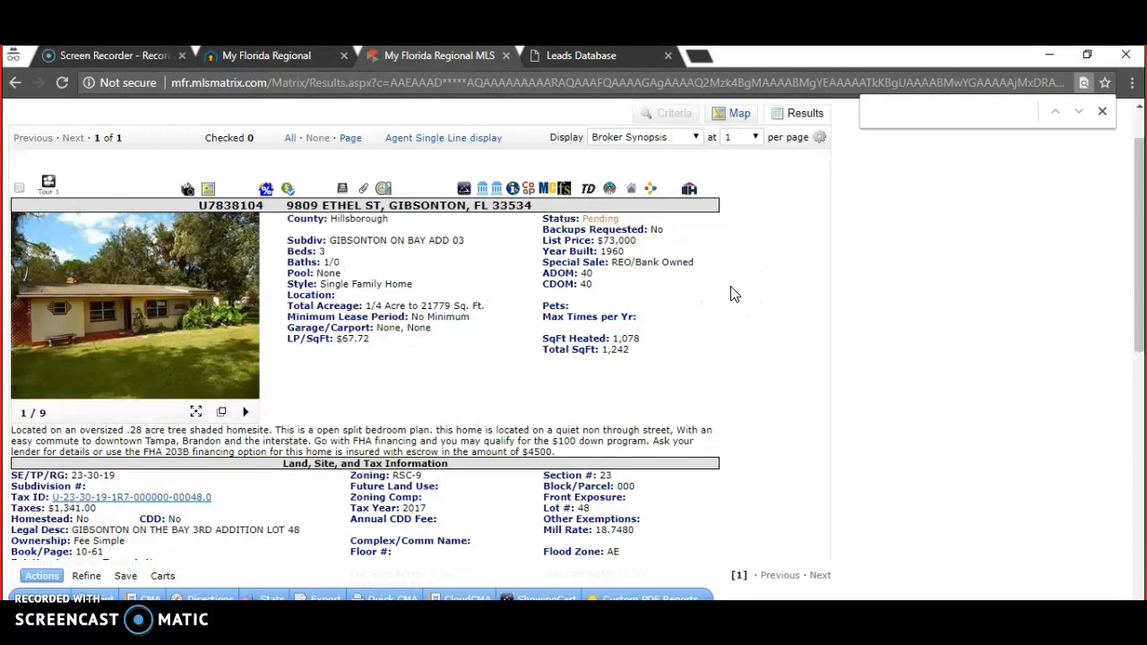
text(hoa)
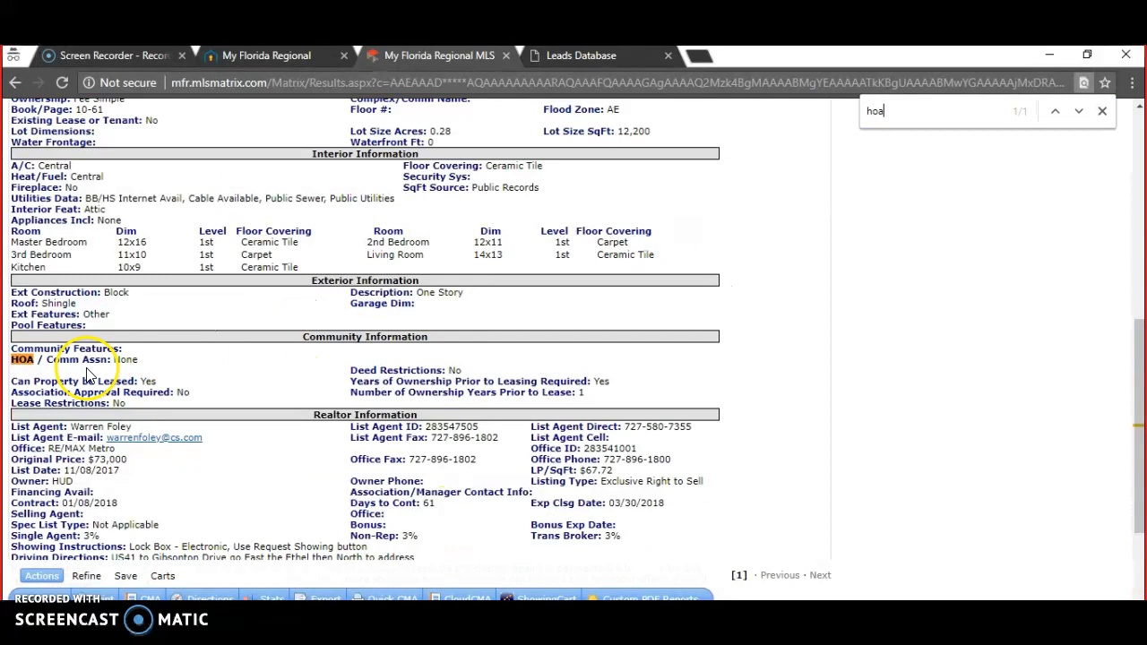
drag(160, 364, 112, 358)
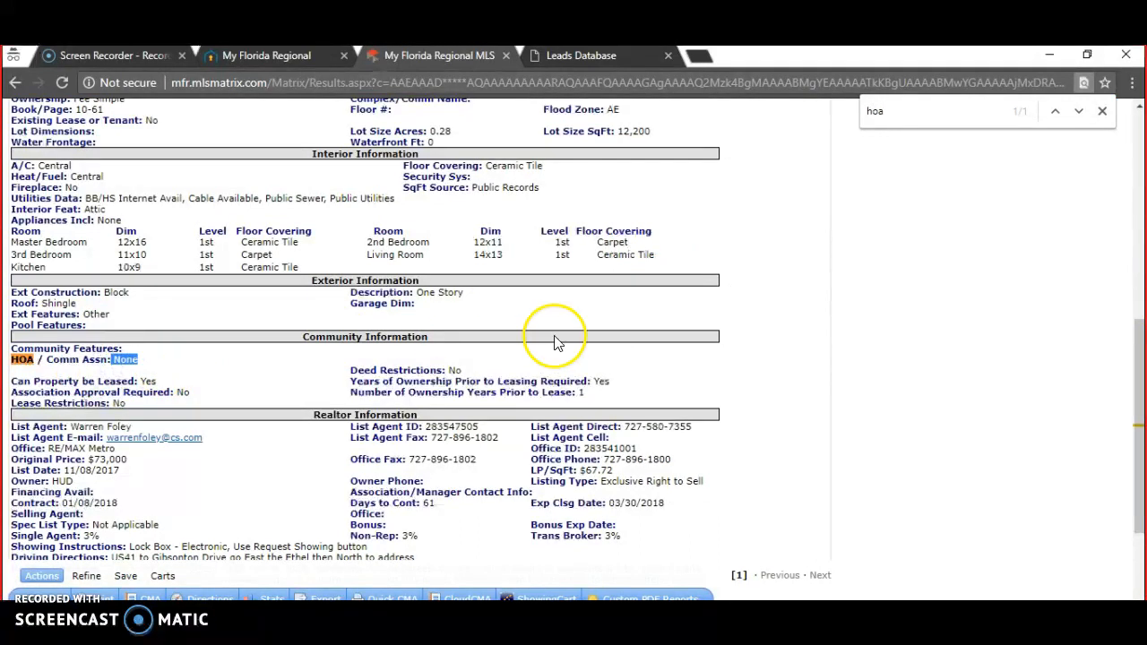
drag(690, 260, 97, 255)
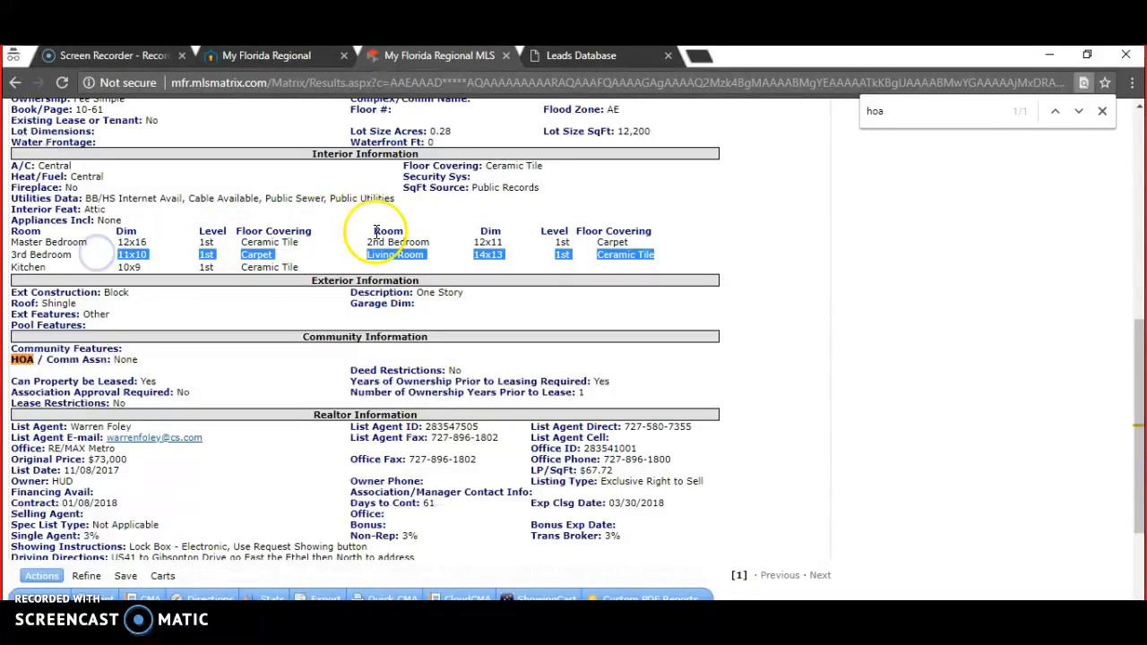
click(781, 223)
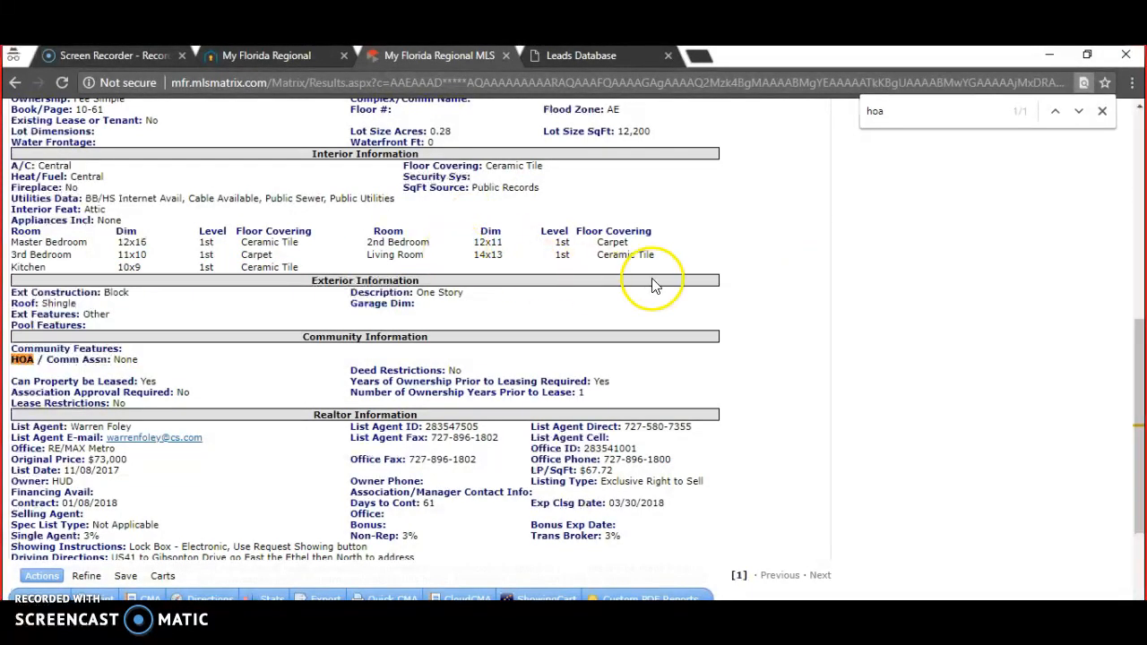
click(812, 248)
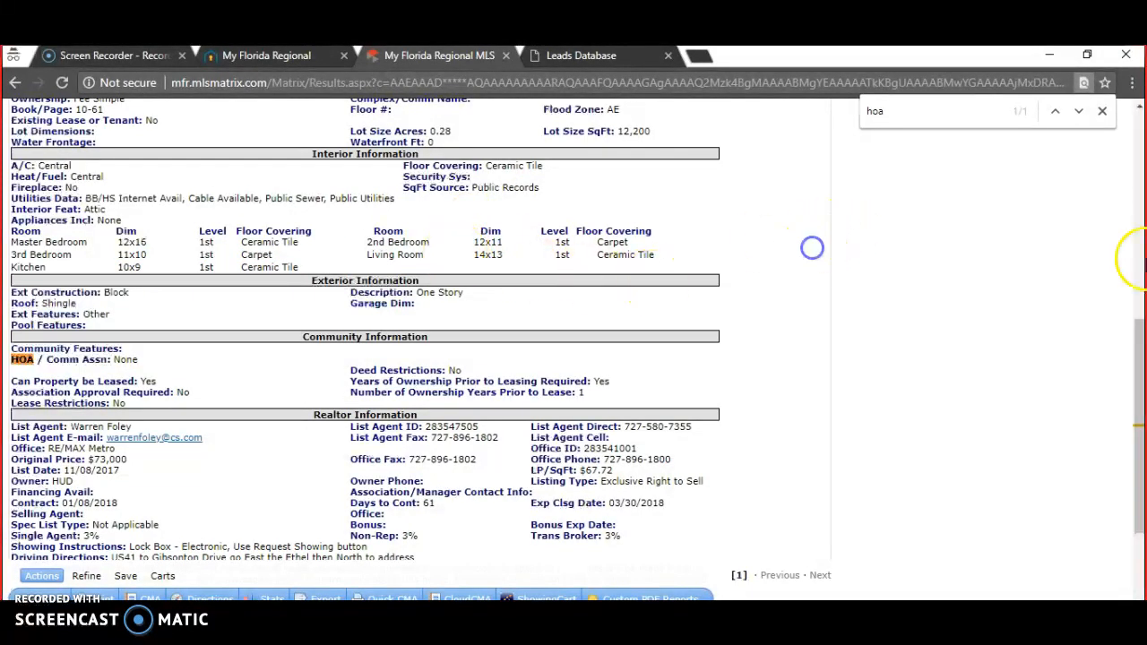
click(1146, 341)
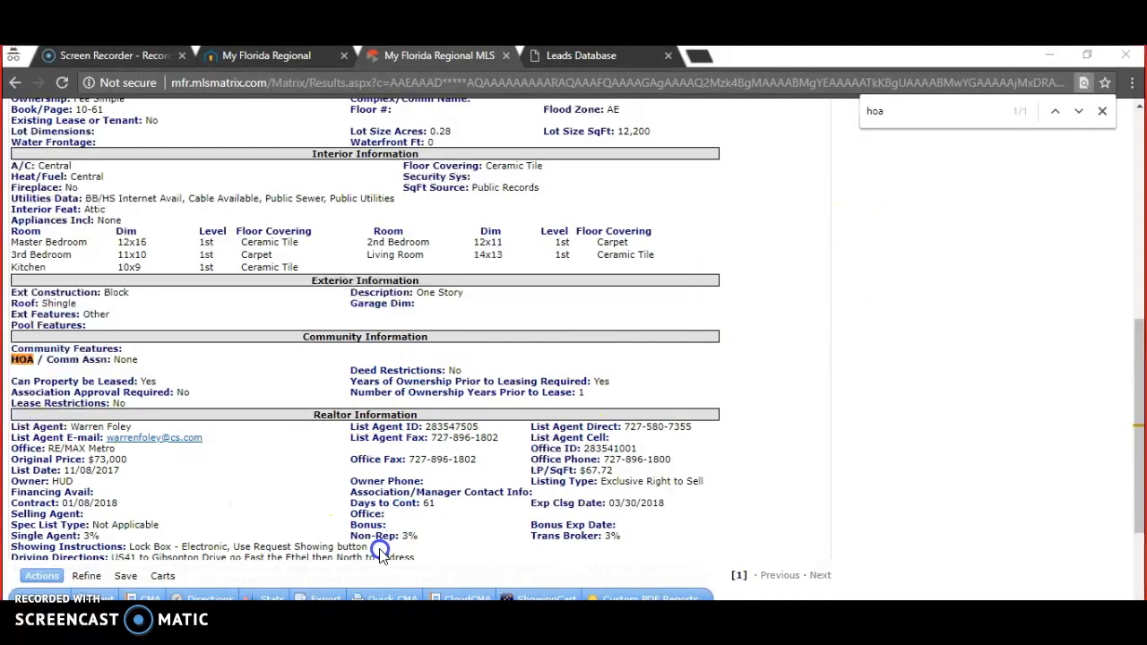
drag(381, 544, 24, 547)
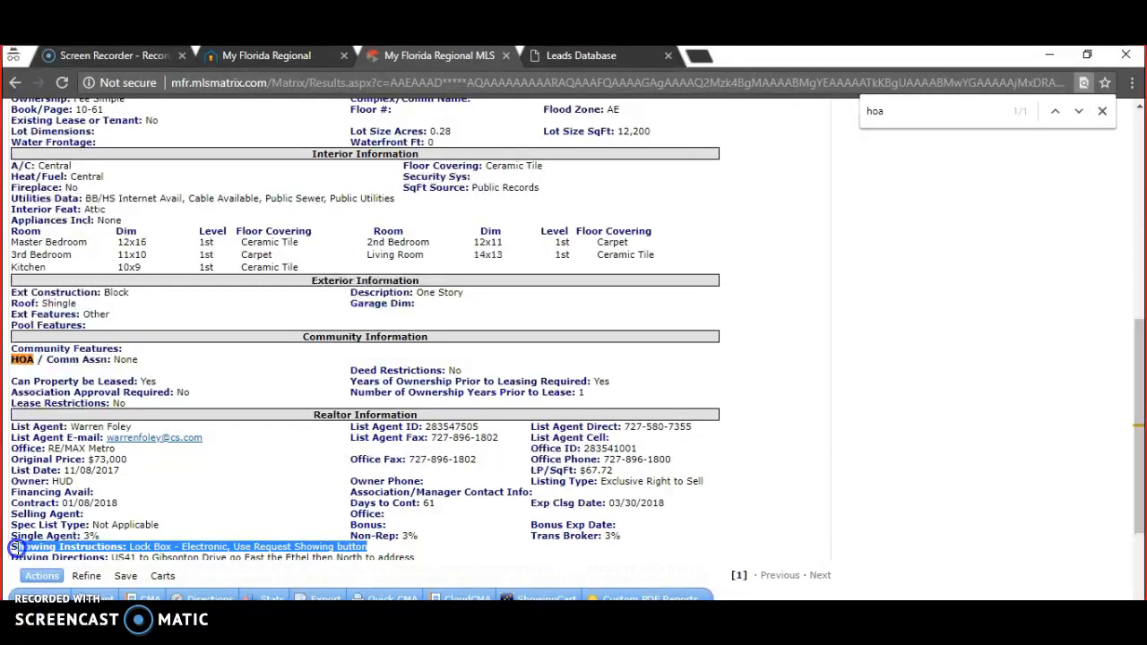
drag(18, 547, 264, 500)
click(264, 501)
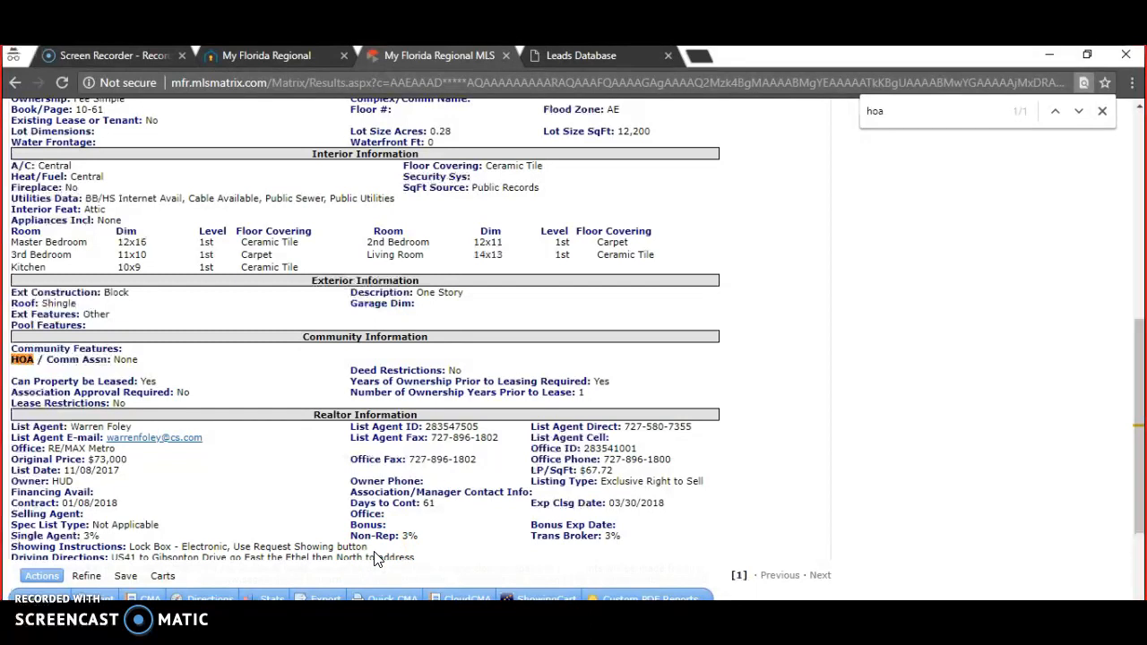
click(673, 428)
drag(672, 428, 621, 428)
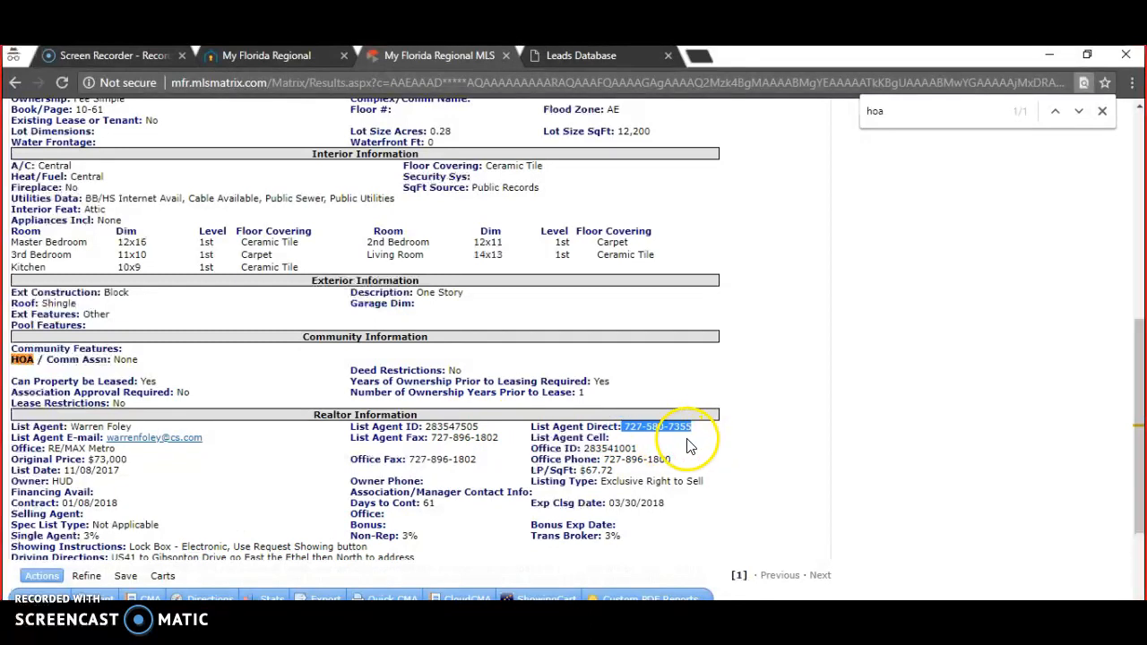
click(614, 440)
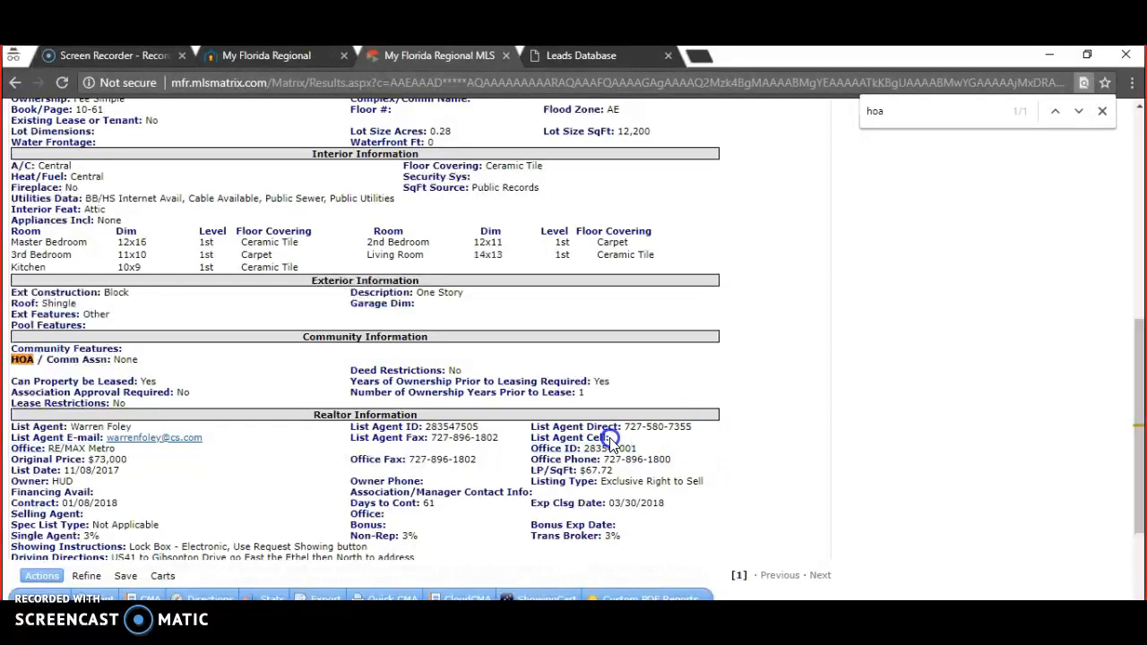
drag(281, 448, 244, 448)
click(244, 448)
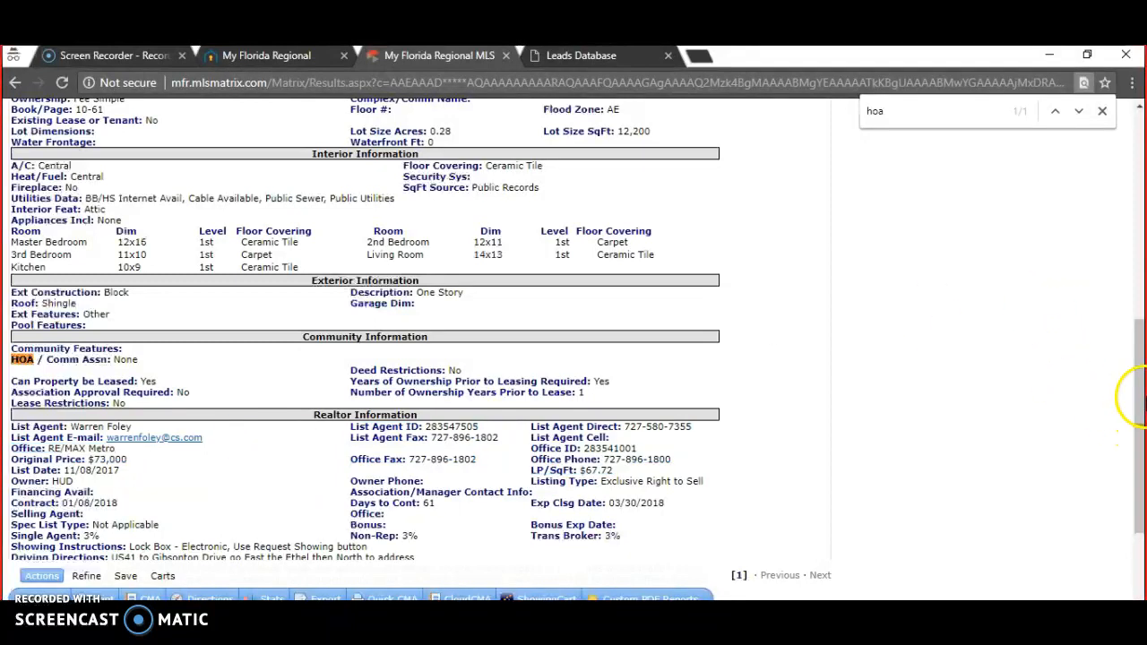
drag(1142, 408, 1132, 153)
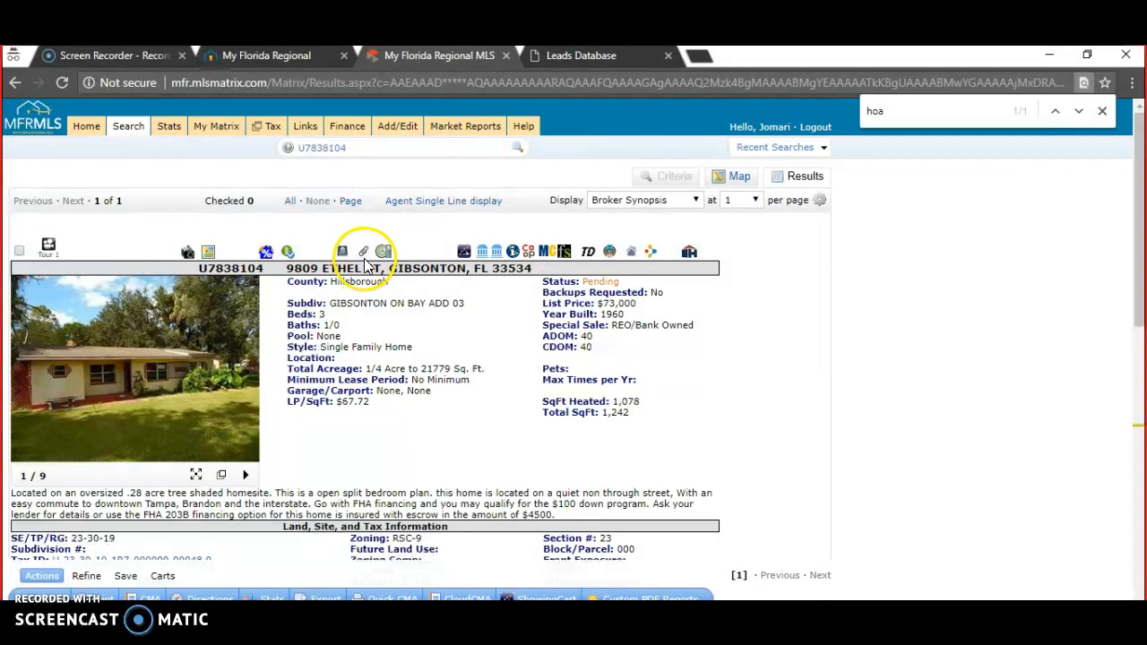
- Open the listing's paperclip attachments to show its six PDF addenda in a new tab
click(364, 254)
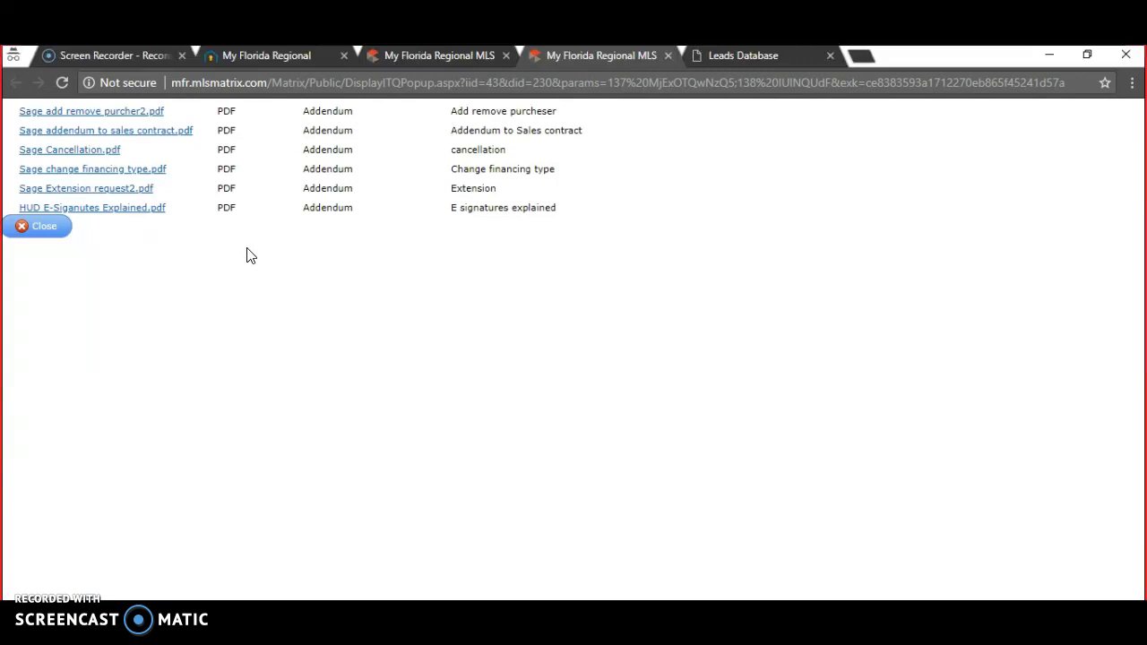
click(668, 56)
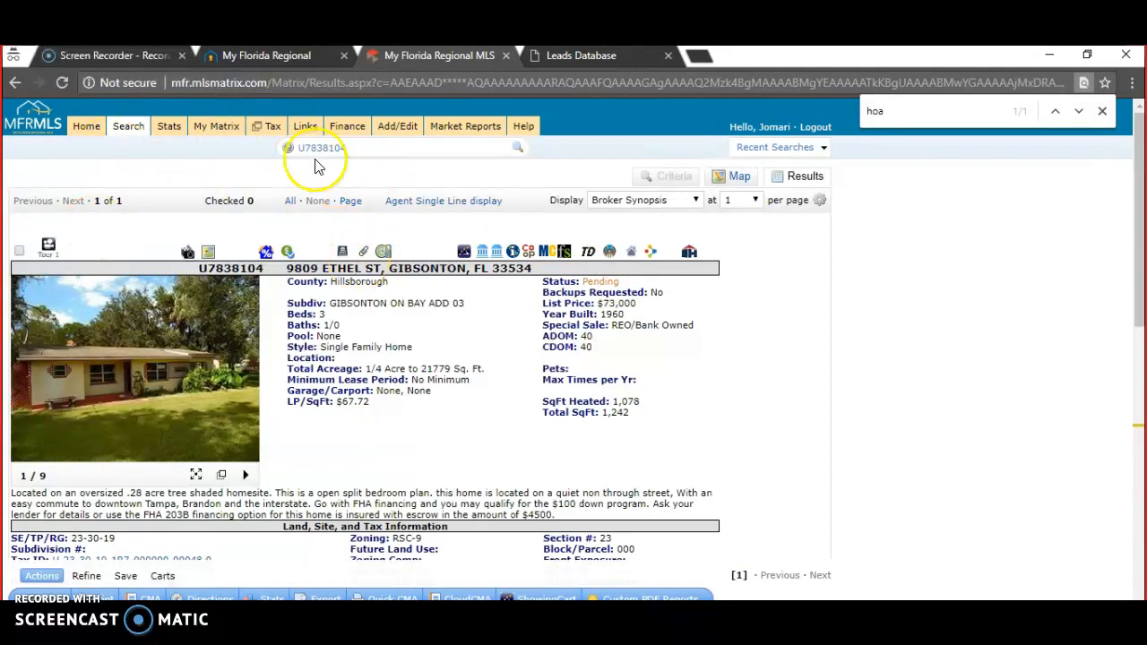
mouse_move(131, 127)
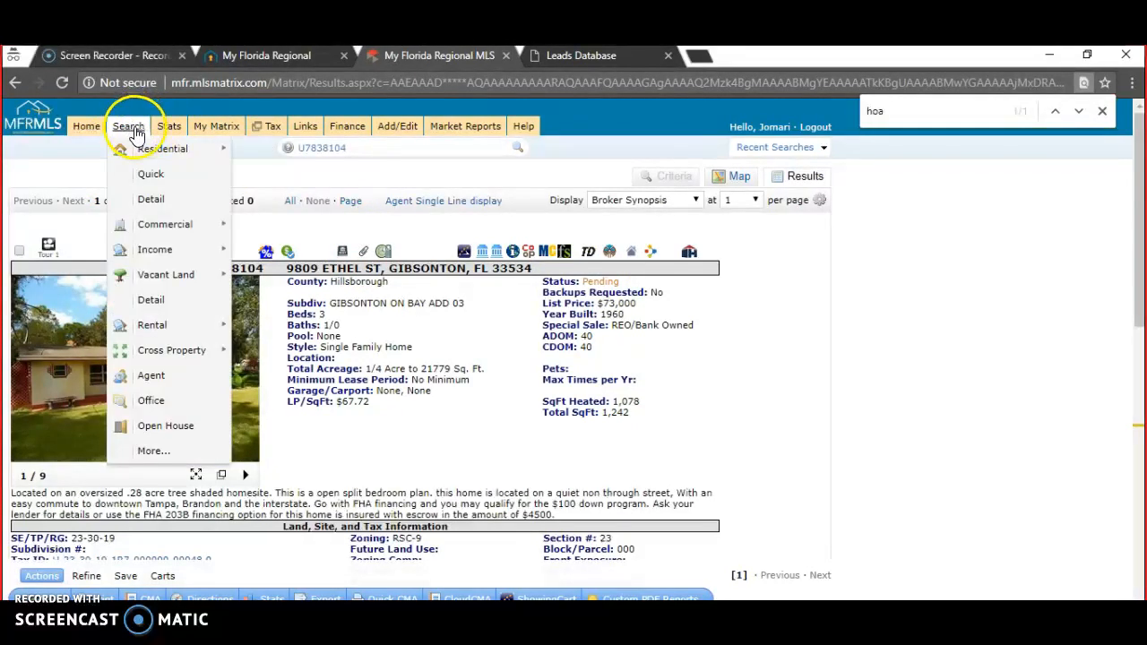
mouse_move(160, 149)
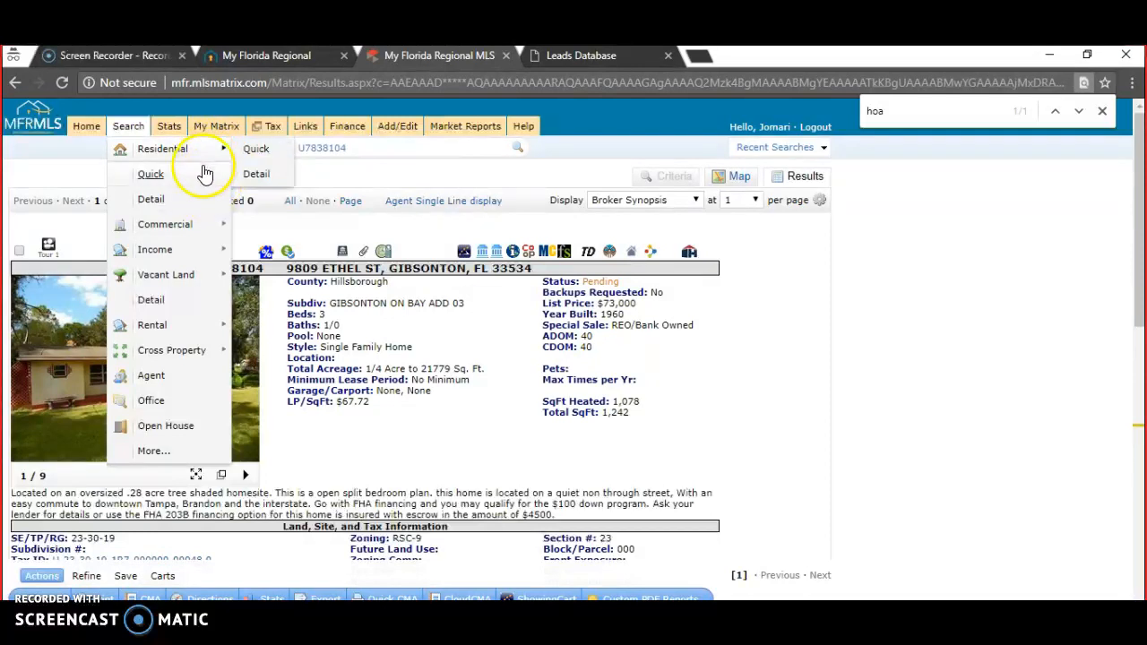
mouse_move(206, 222)
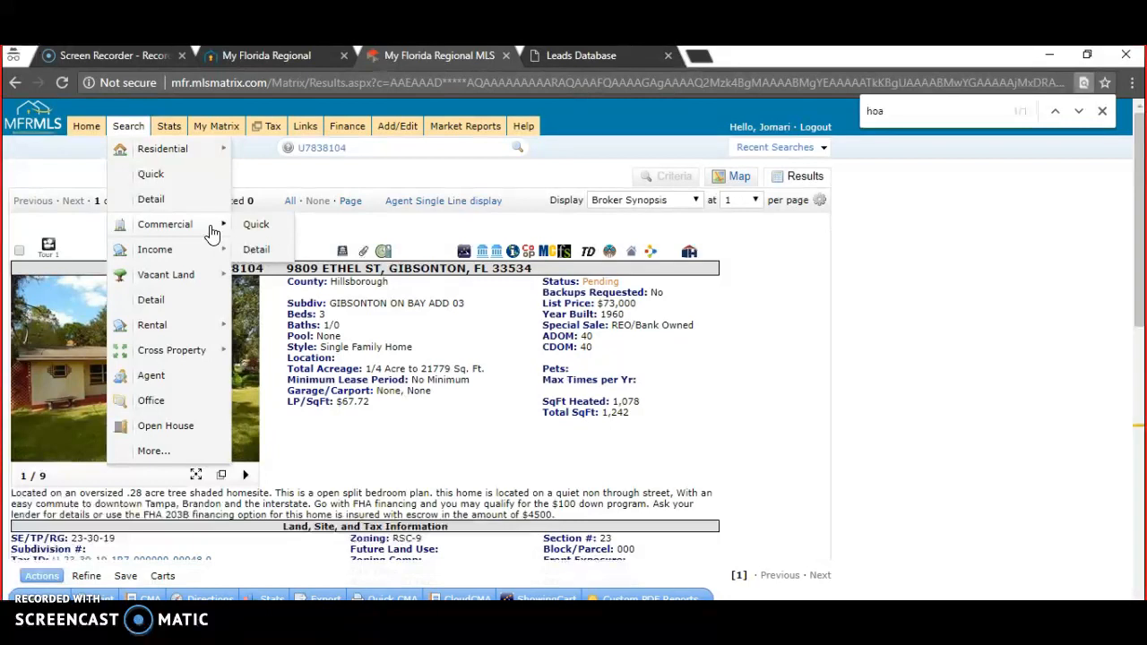
mouse_move(192, 251)
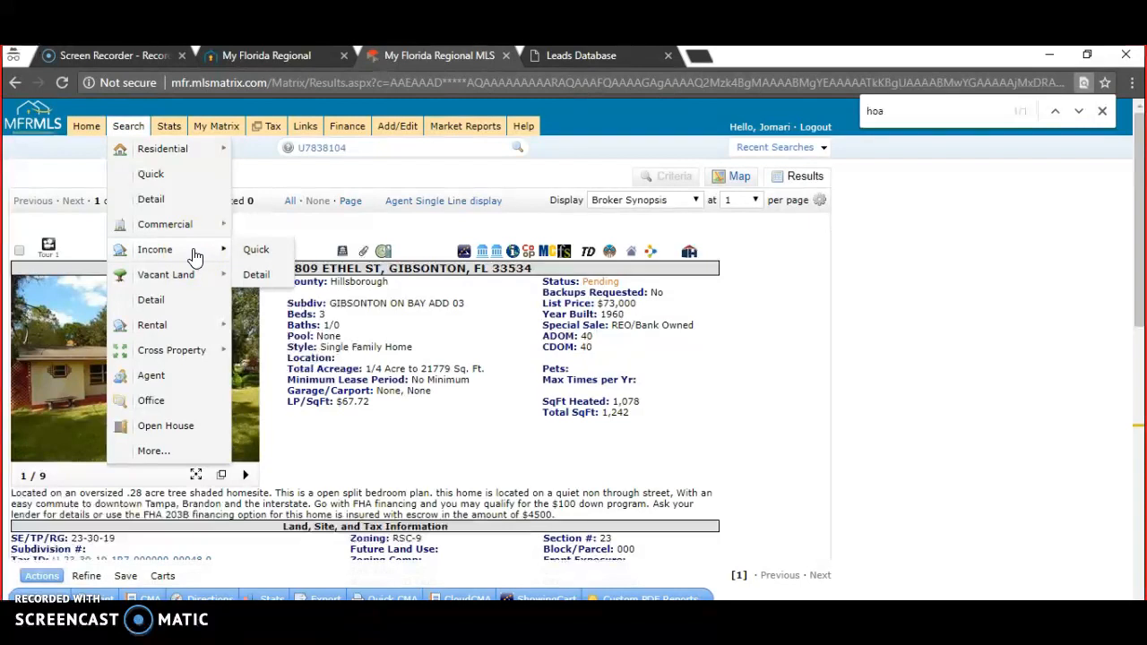
click(179, 257)
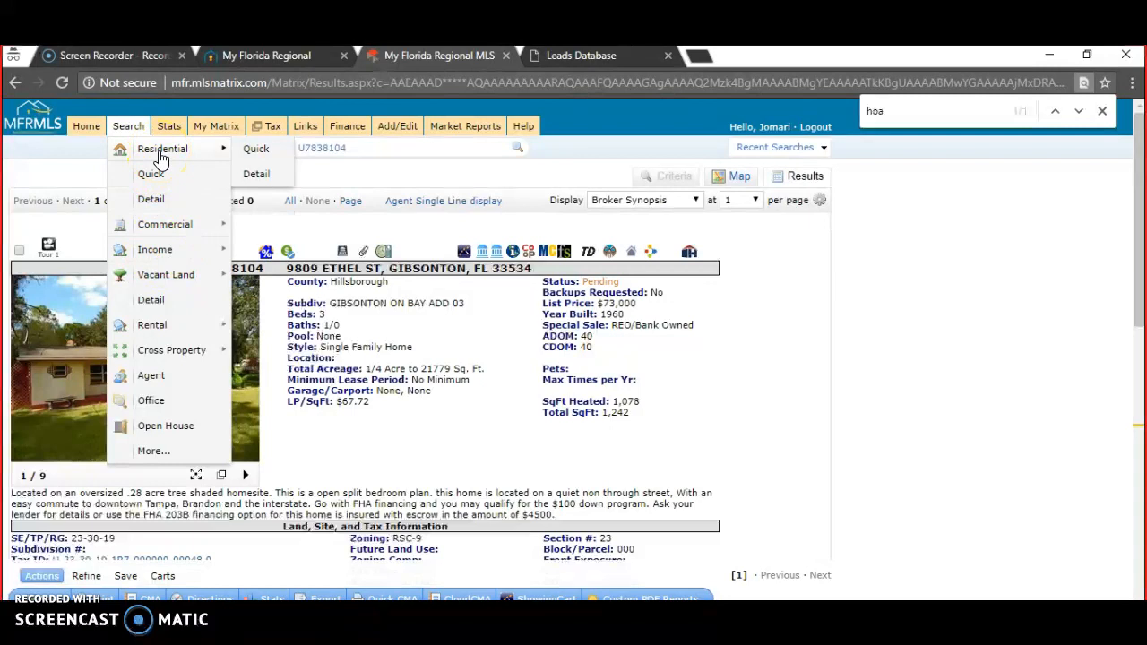
click(192, 222)
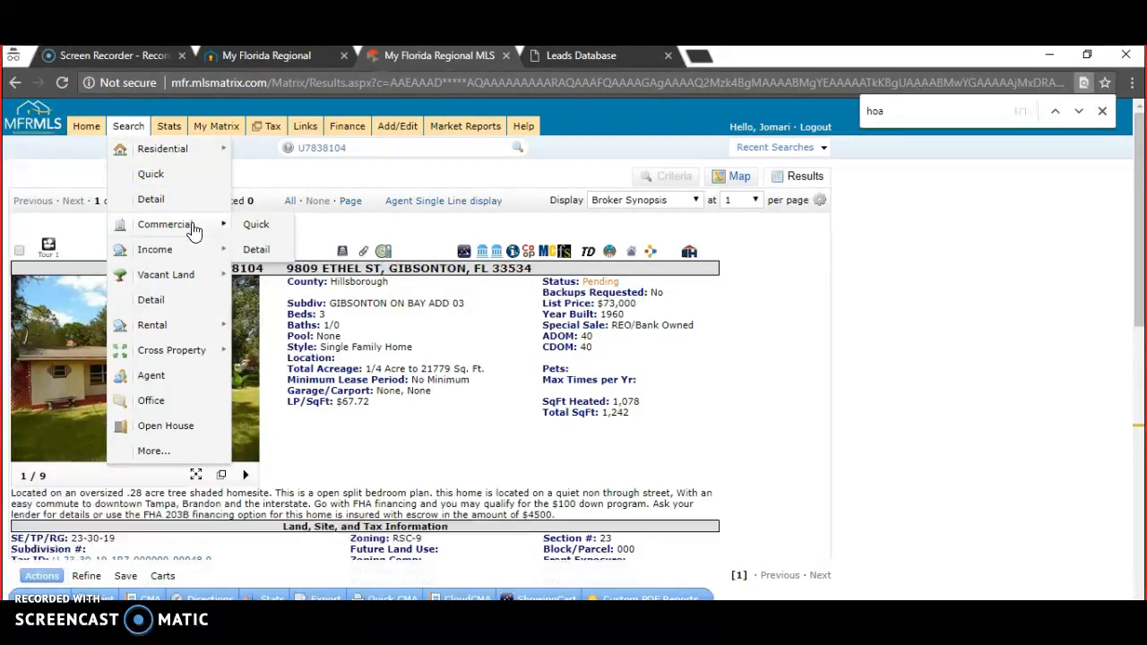
click(181, 249)
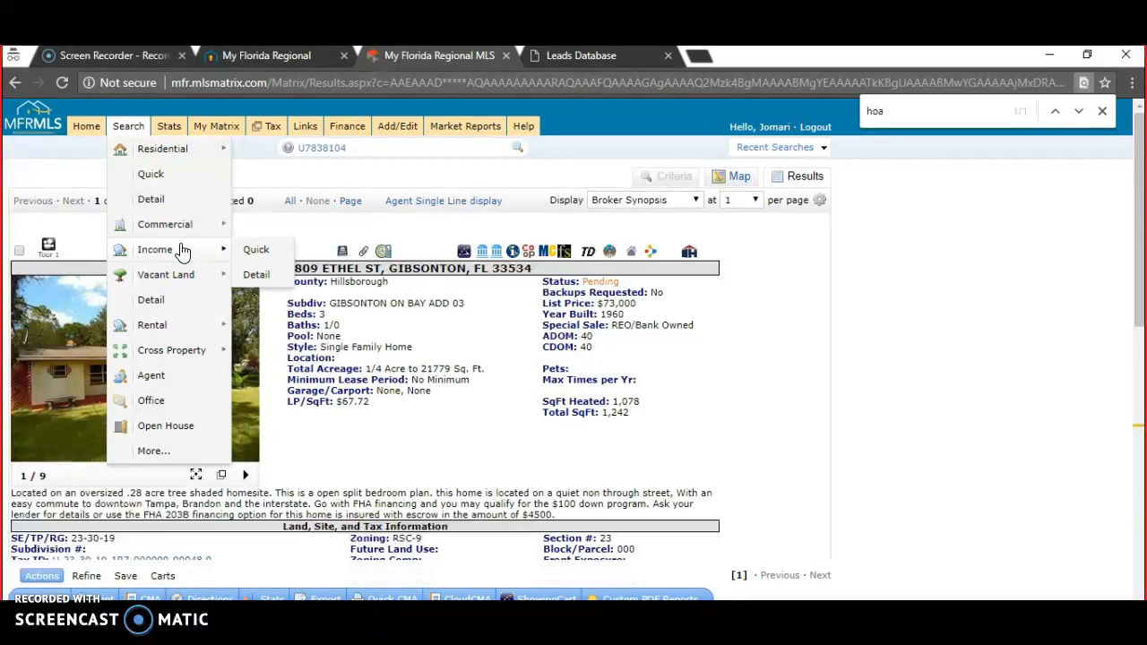
click(152, 466)
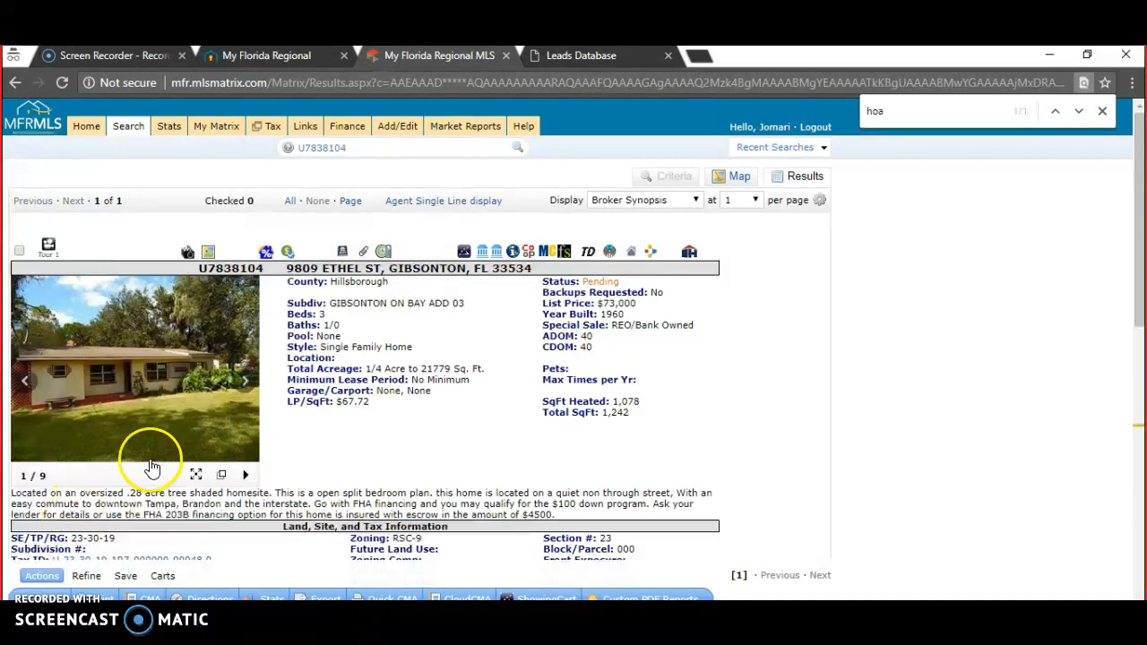
- Open the Search menu, briefly highlighting the listing's pending status and $73,000 price
click(130, 126)
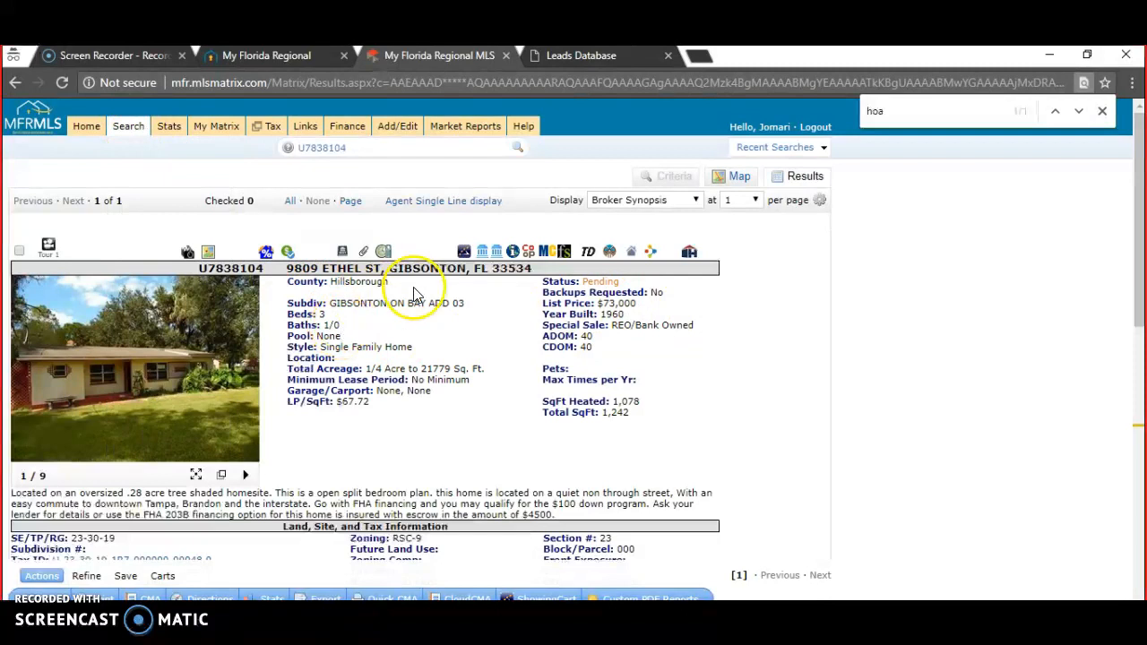
drag(389, 283, 422, 309)
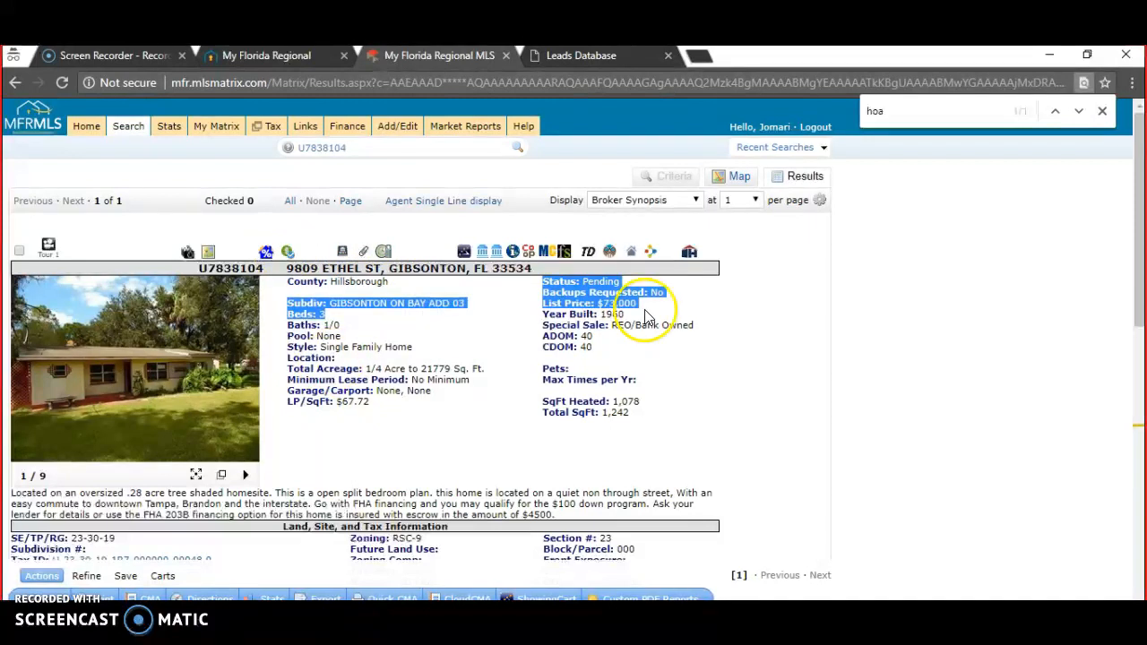
click(474, 348)
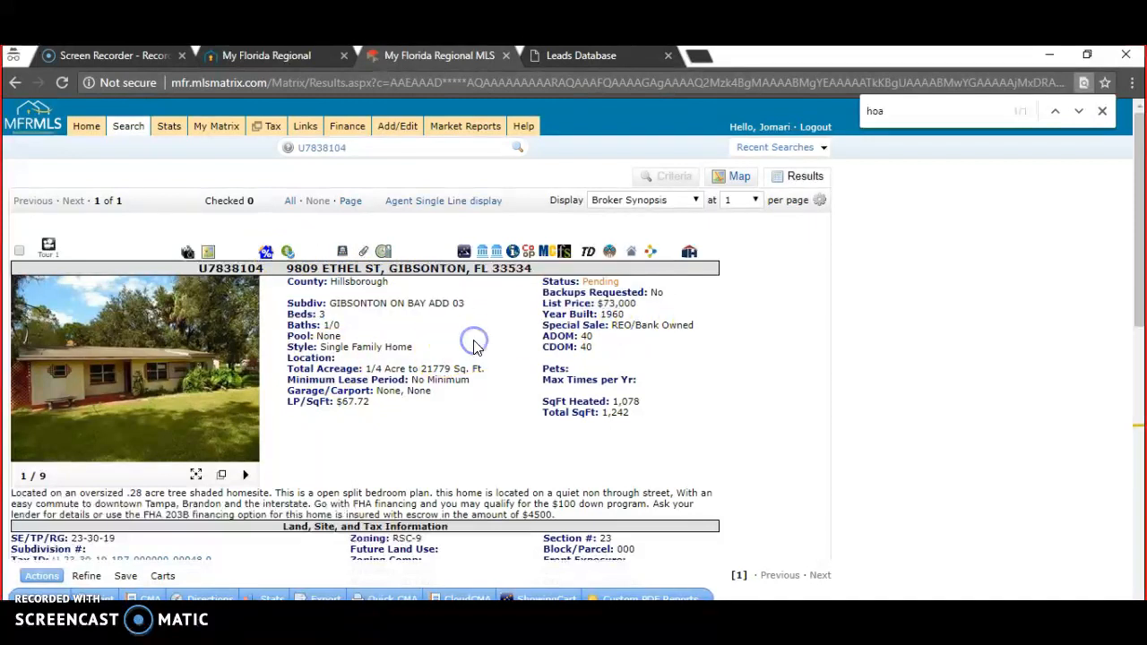
click(665, 310)
- Open Search > Residential > Quick and place the cursor in the Price field
mouse_move(127, 136)
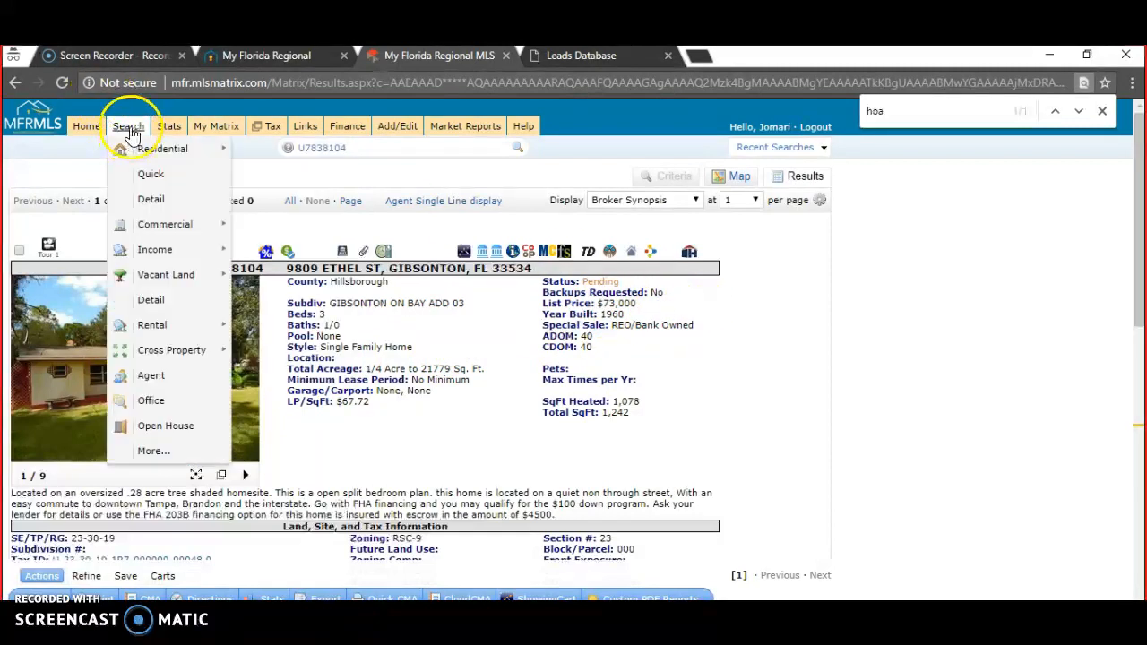
mouse_move(149, 155)
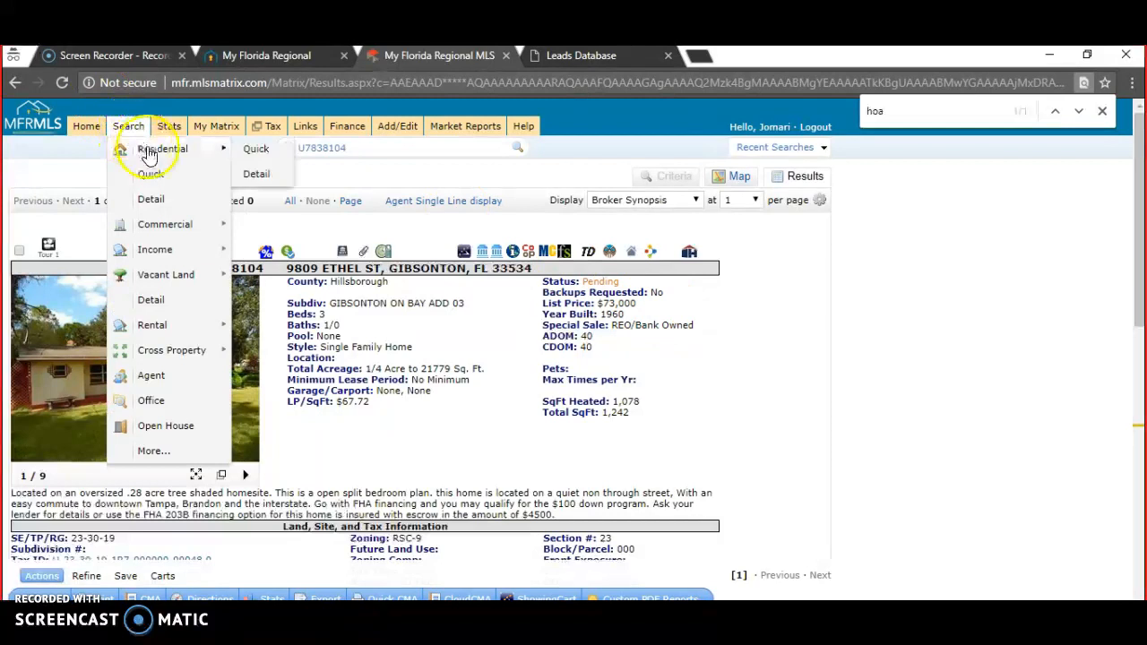
click(252, 152)
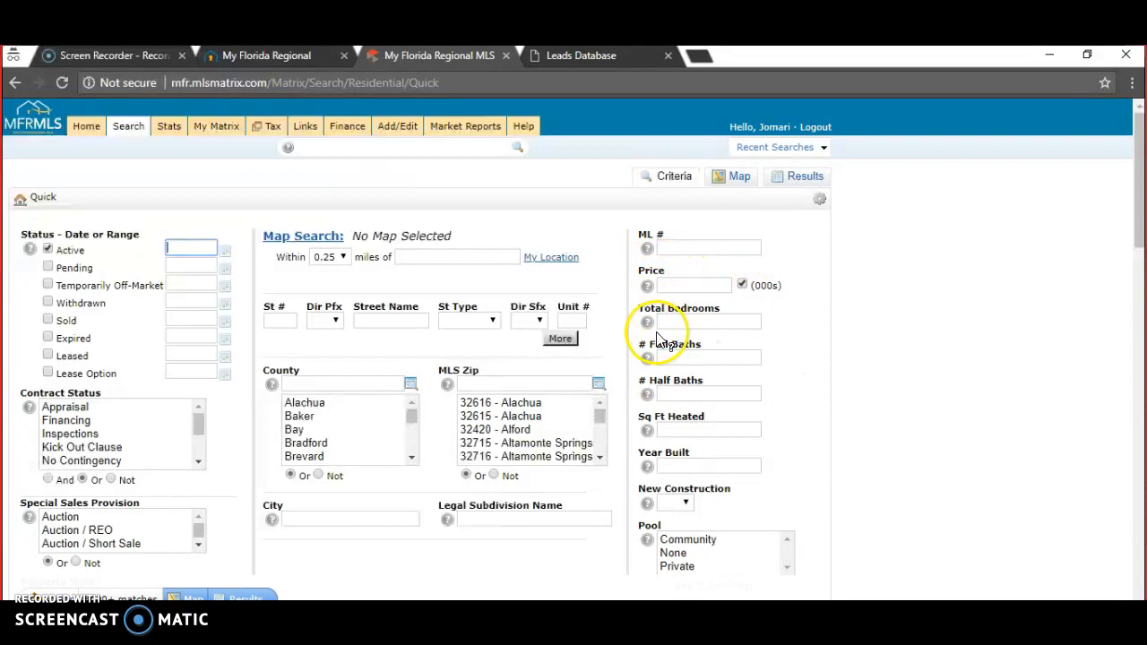
mouse_move(648, 330)
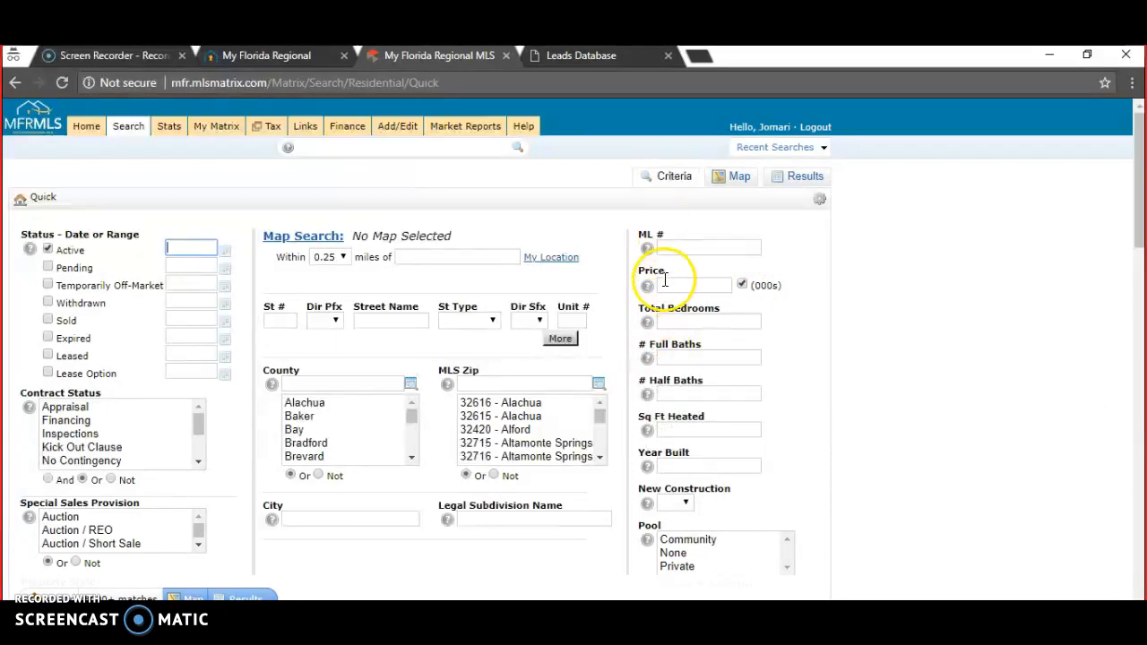
mouse_move(651, 292)
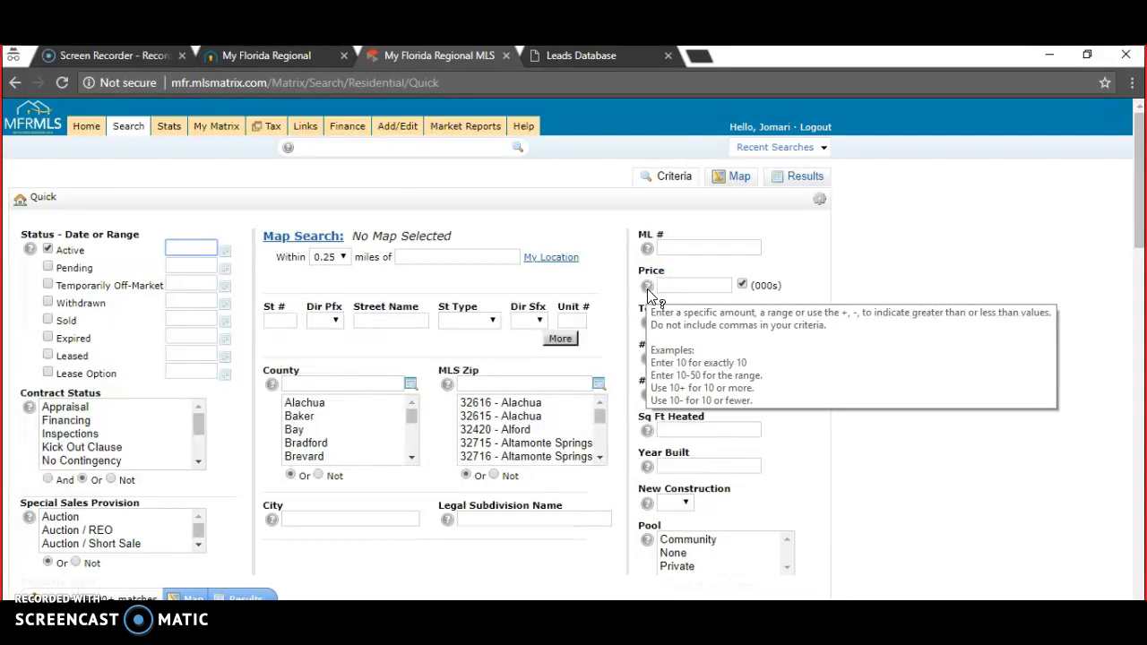
click(682, 286)
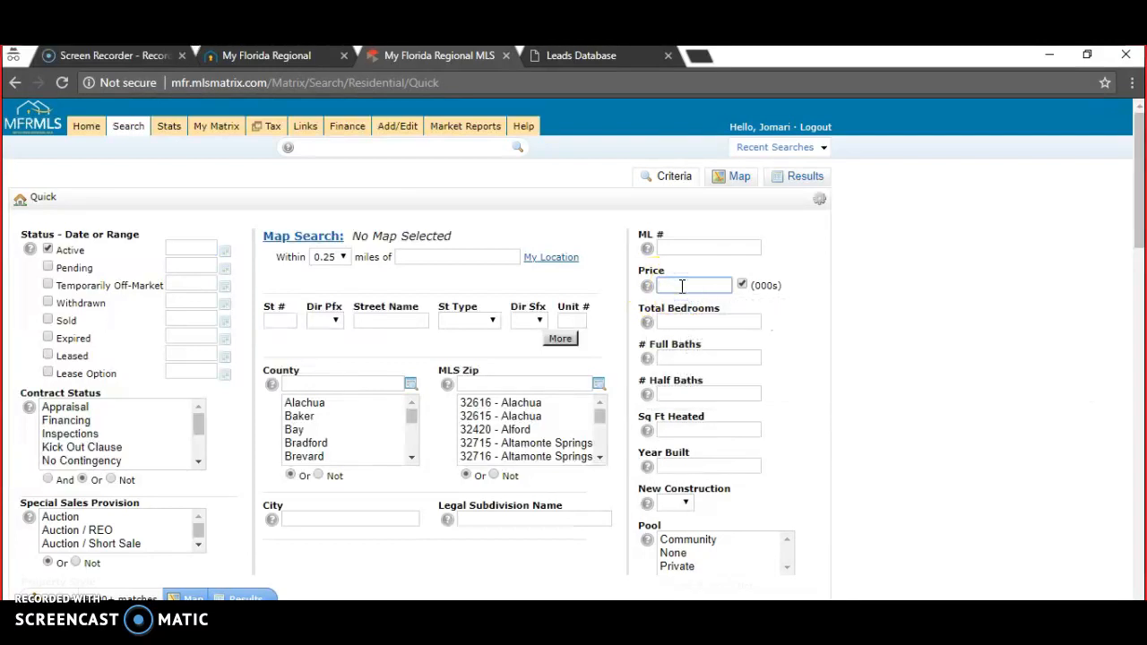
- Rework the Price criterion toward a 150 (thousands) maximum, typing and deleting values like 0-150 and 150
text(150-)
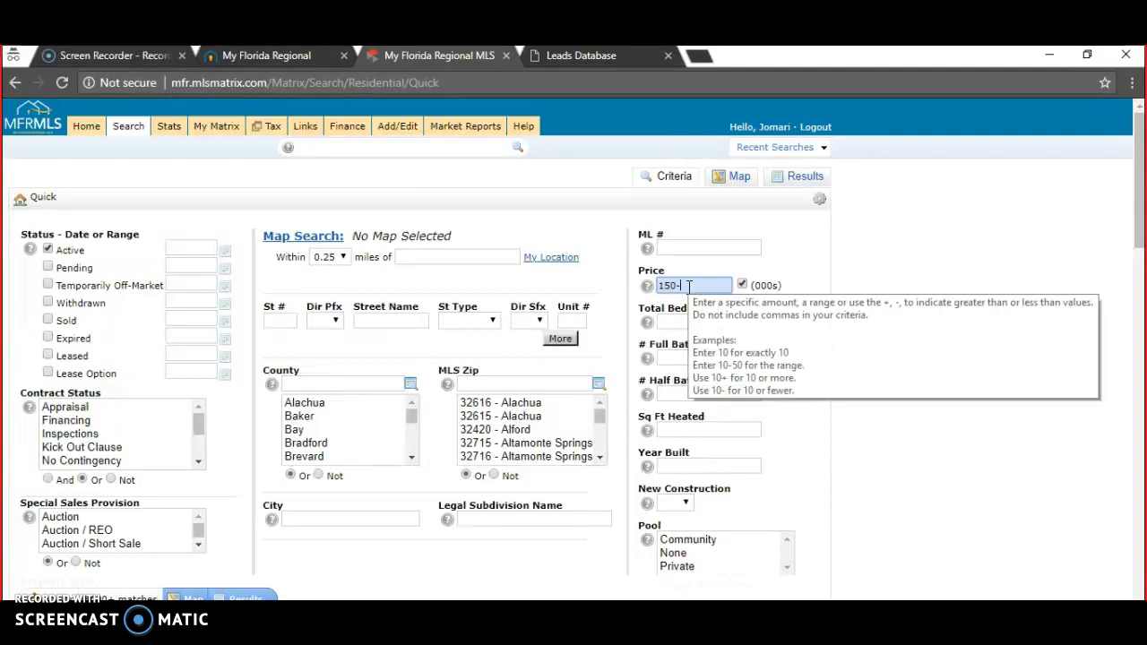
key(BackSpace)
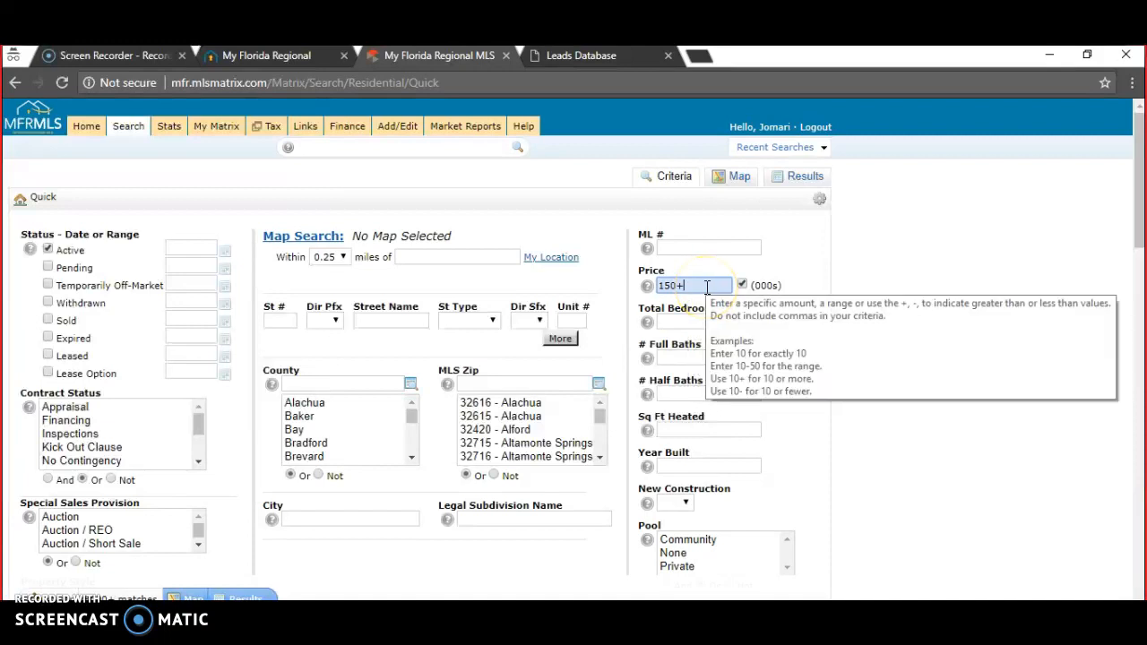
key(BackSpace)
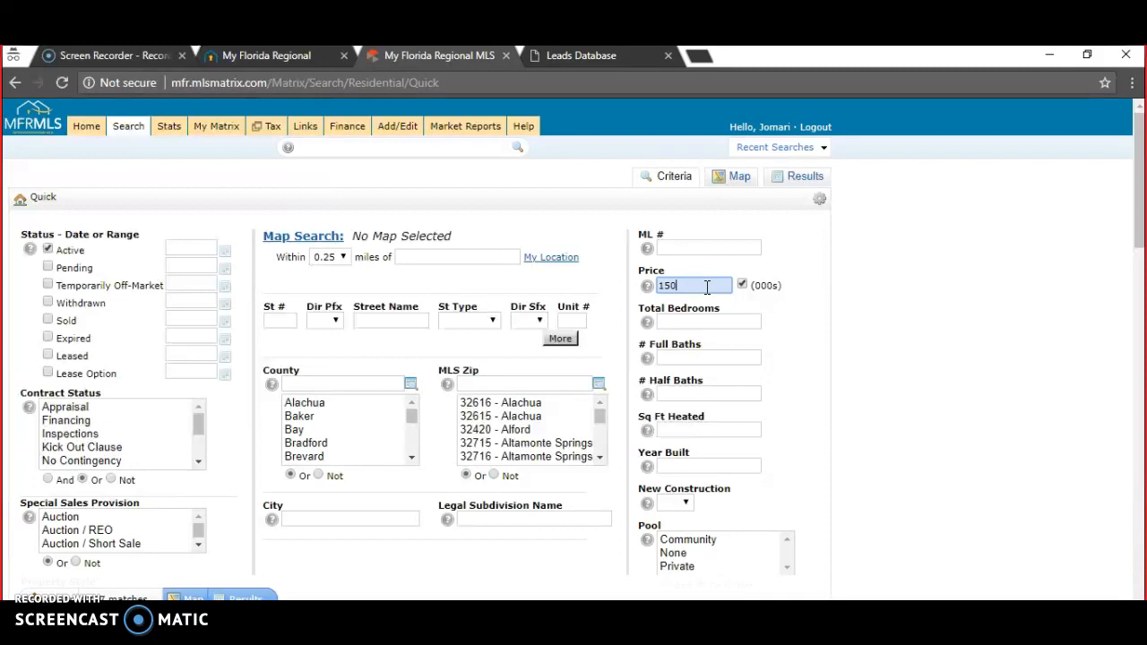
text(0-150)
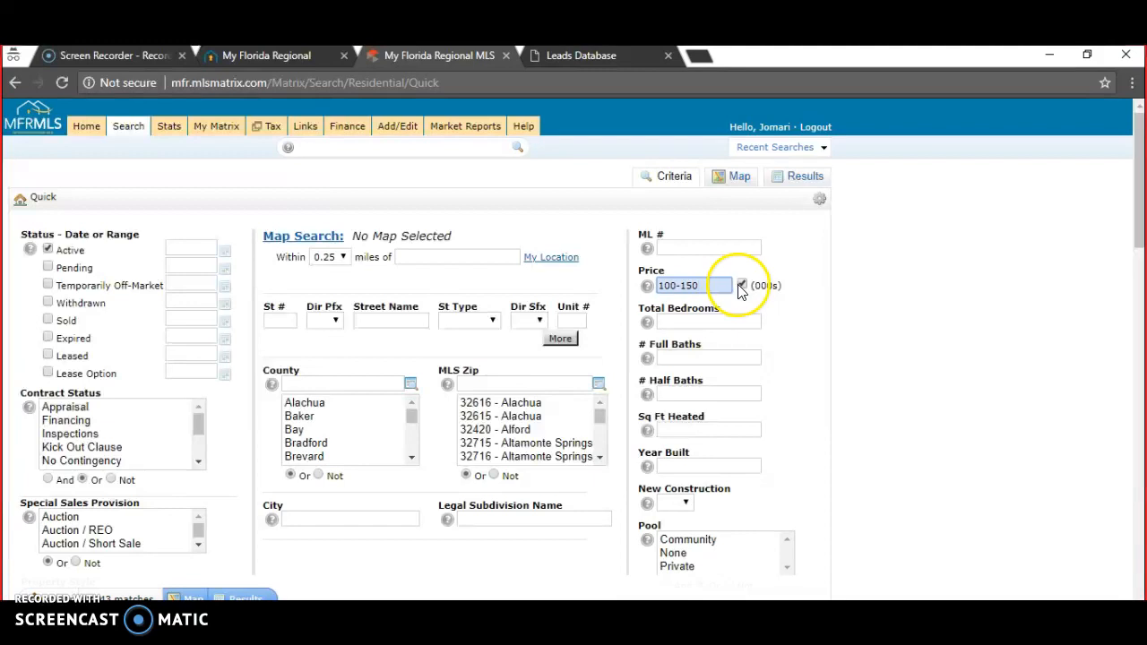
key(BackSpace)
key(BackSpace)
key(BackSpace)
key(BackSpace)
key(BackSpace)
key(BackSpace)
key(BackSpace)
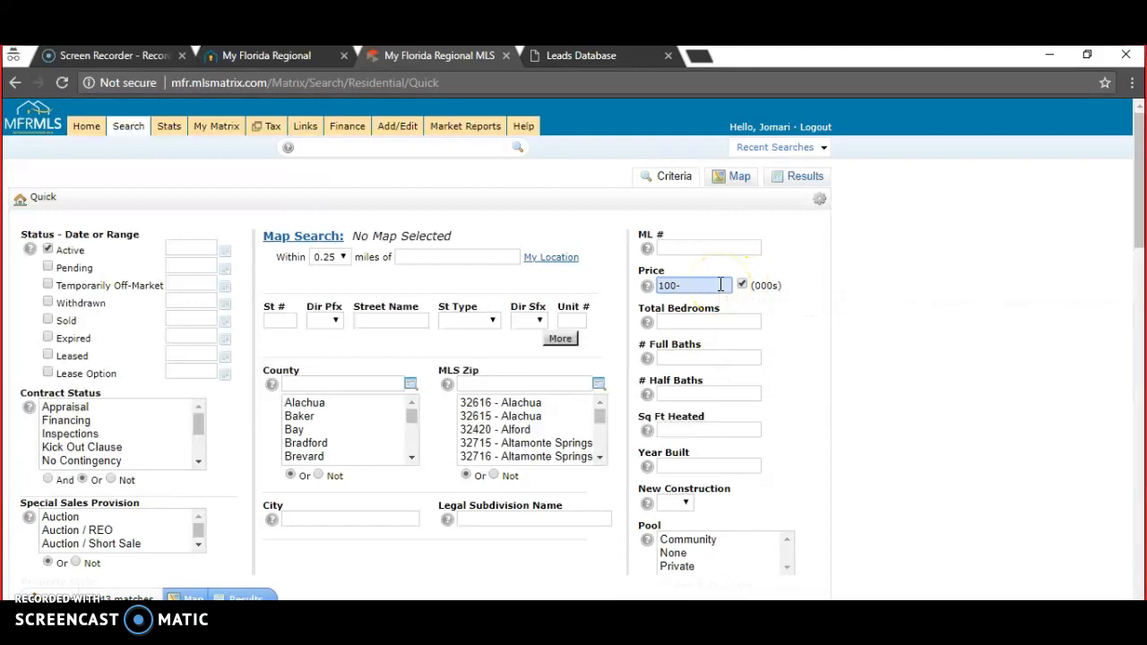
text(150)
key(BackSpace)
key(BackSpace)
key(BackSpace)
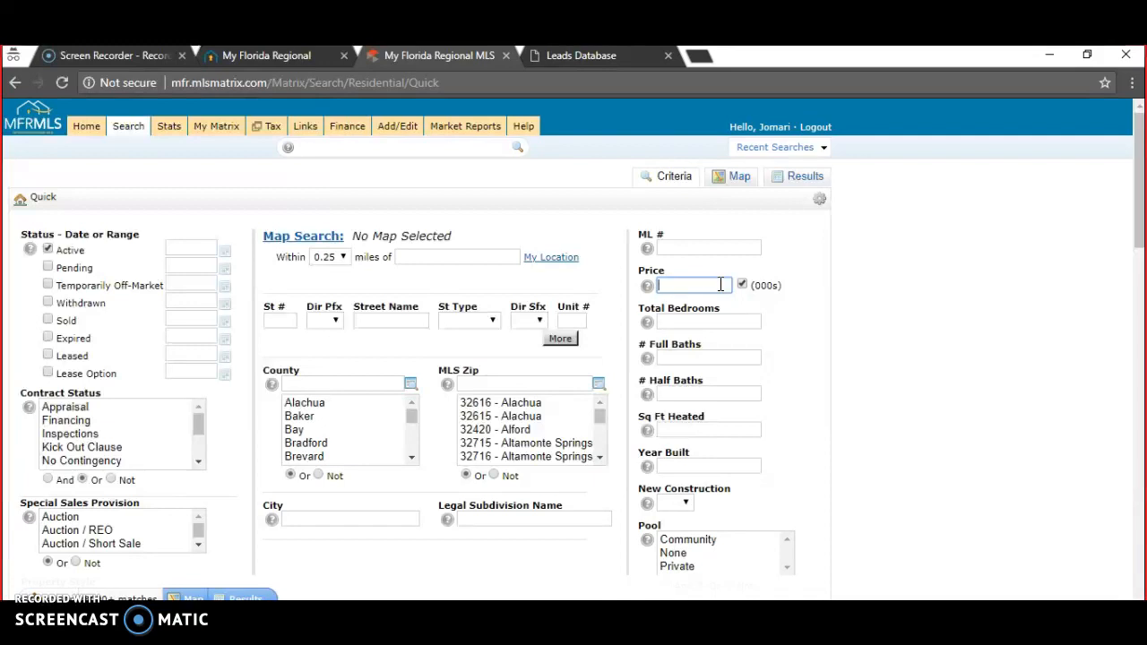
text(150-)
- Require 3+ total bedrooms and 1+ full baths in the quick search
click(708, 321)
text(3+)
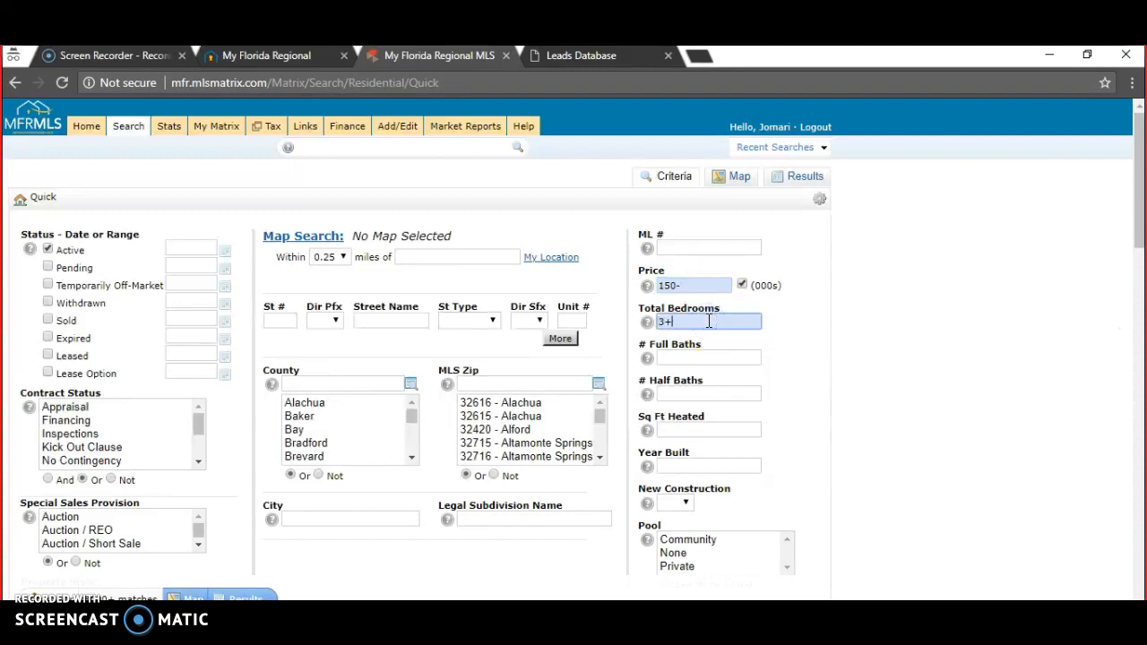
click(702, 358)
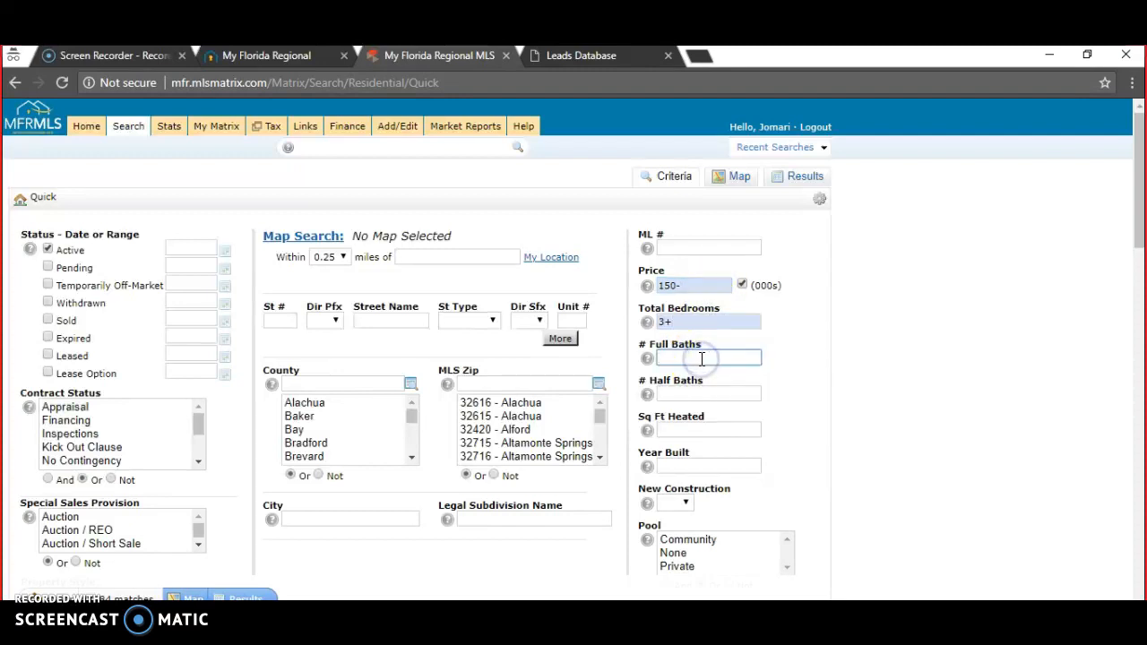
text(1+)
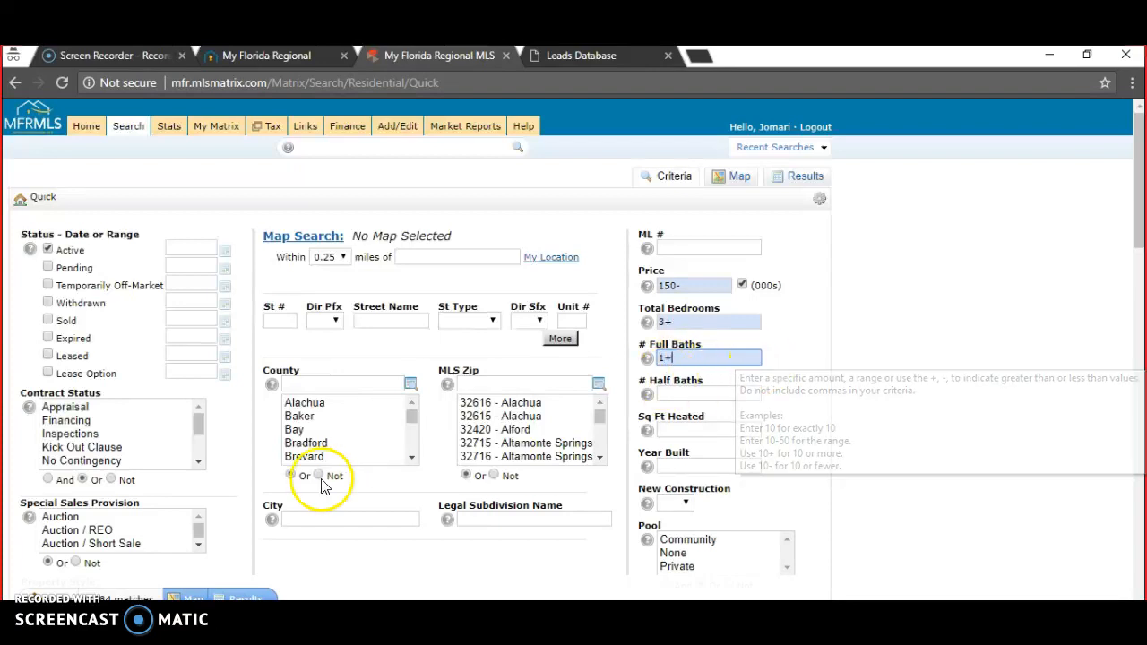
- Filter the County list with 'hill' and select Hillsborough
click(342, 382)
text(hill)
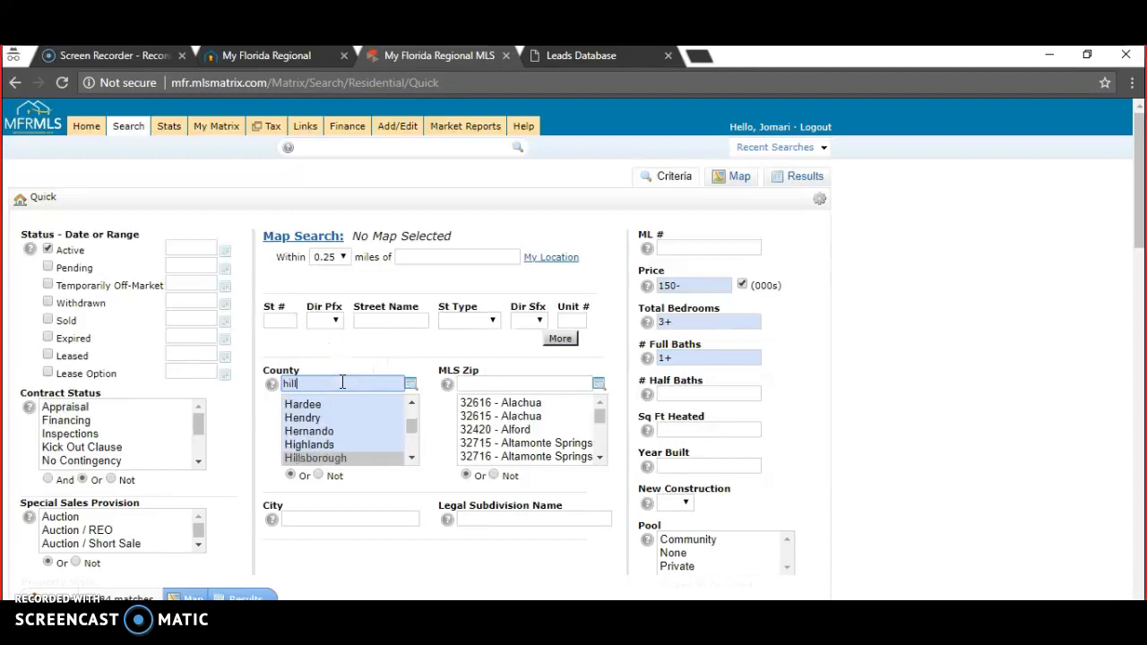
click(340, 457)
scroll(341, 455, down, 2)
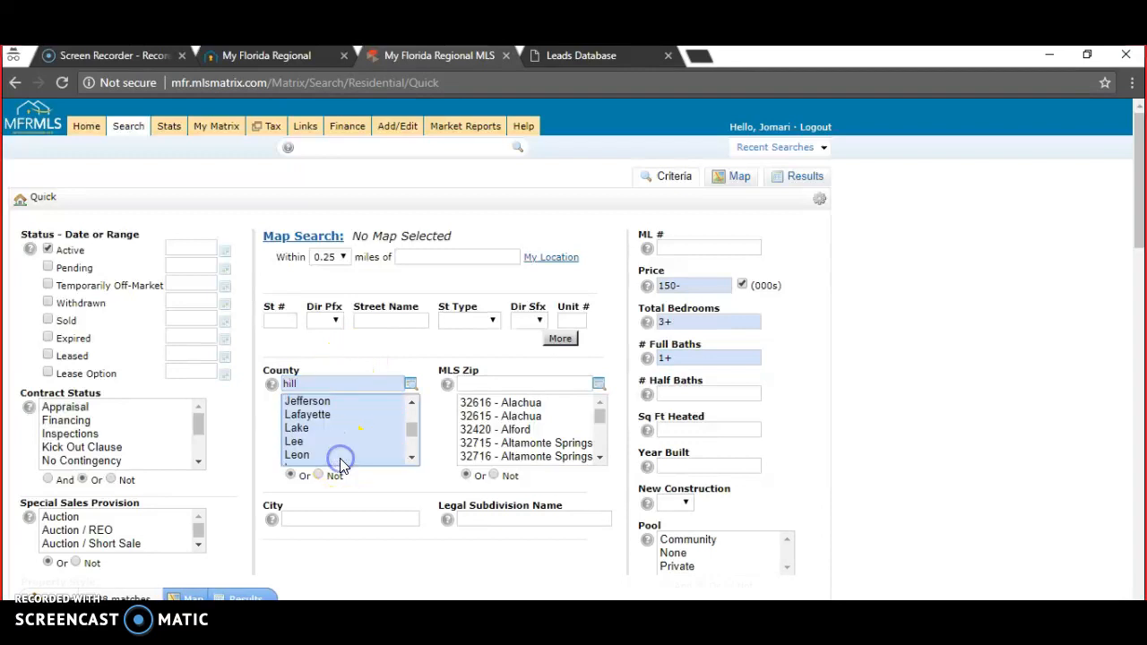
click(411, 401)
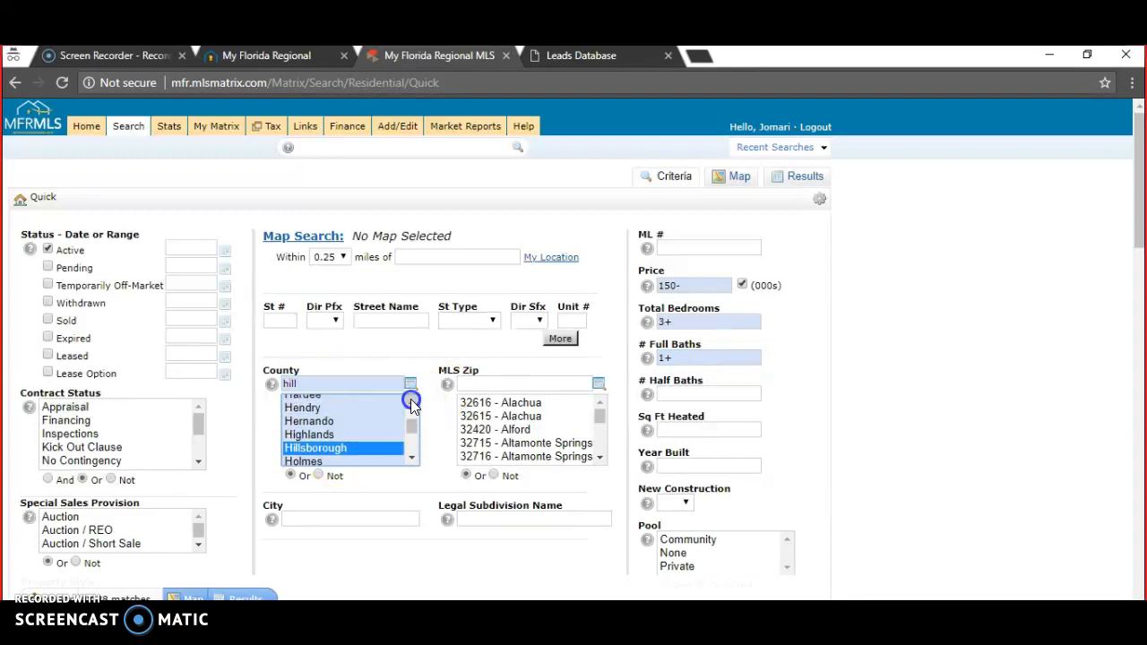
click(330, 448)
drag(1139, 192, 1134, 212)
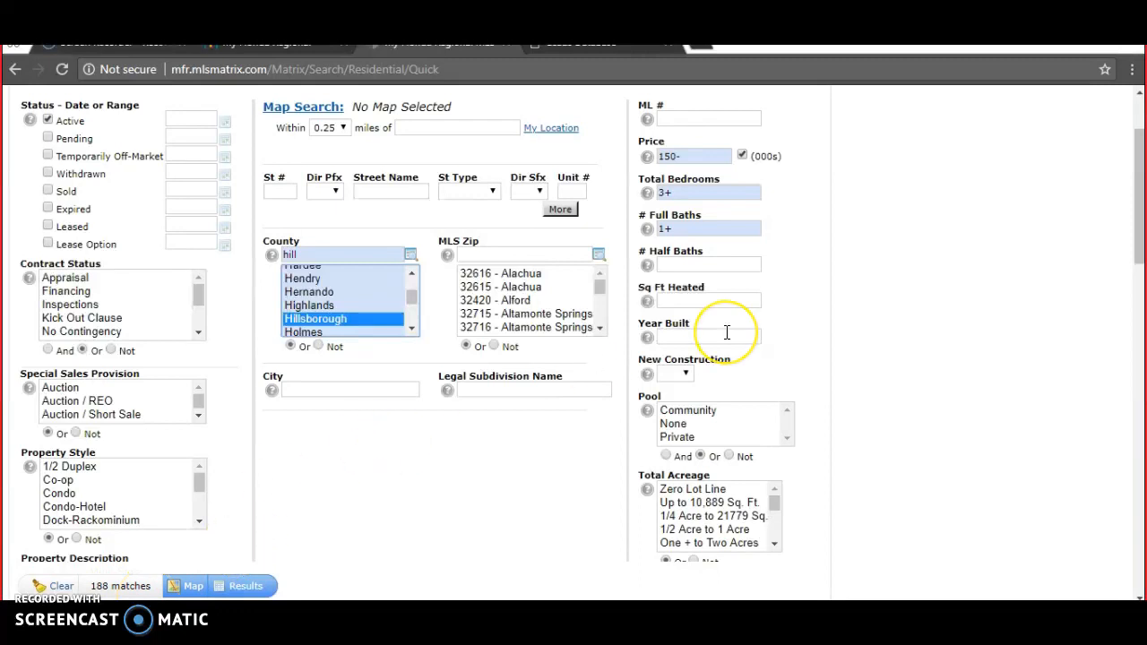
- Raise the full baths requirement to 2+
mouse_move(726, 332)
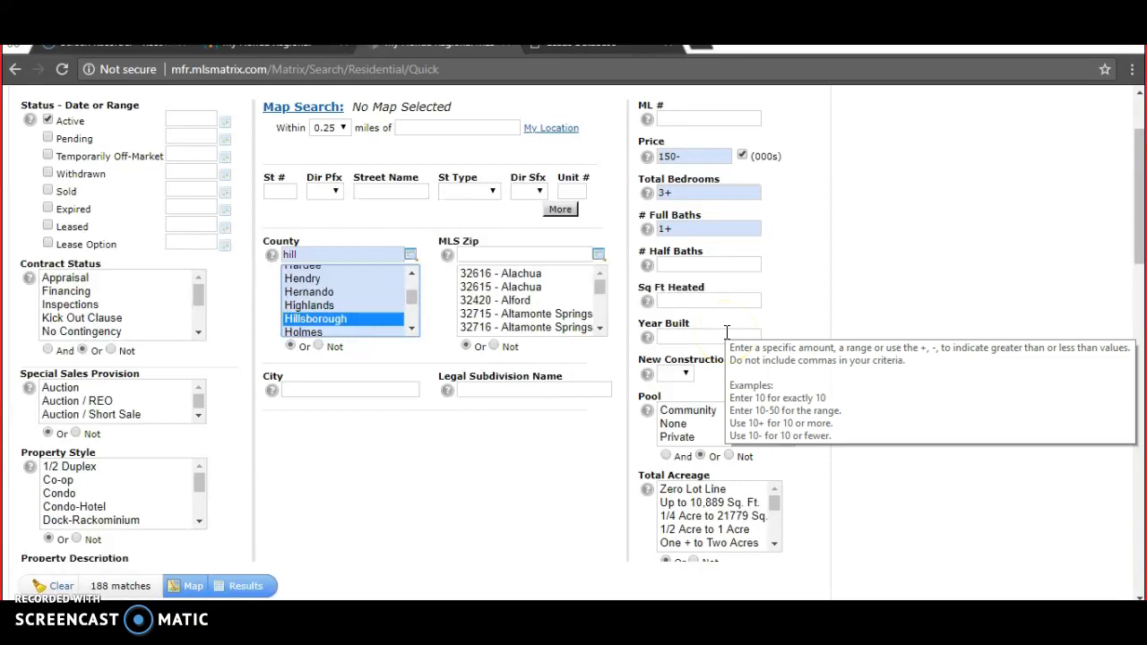
click(664, 230)
text(2+)
click(552, 451)
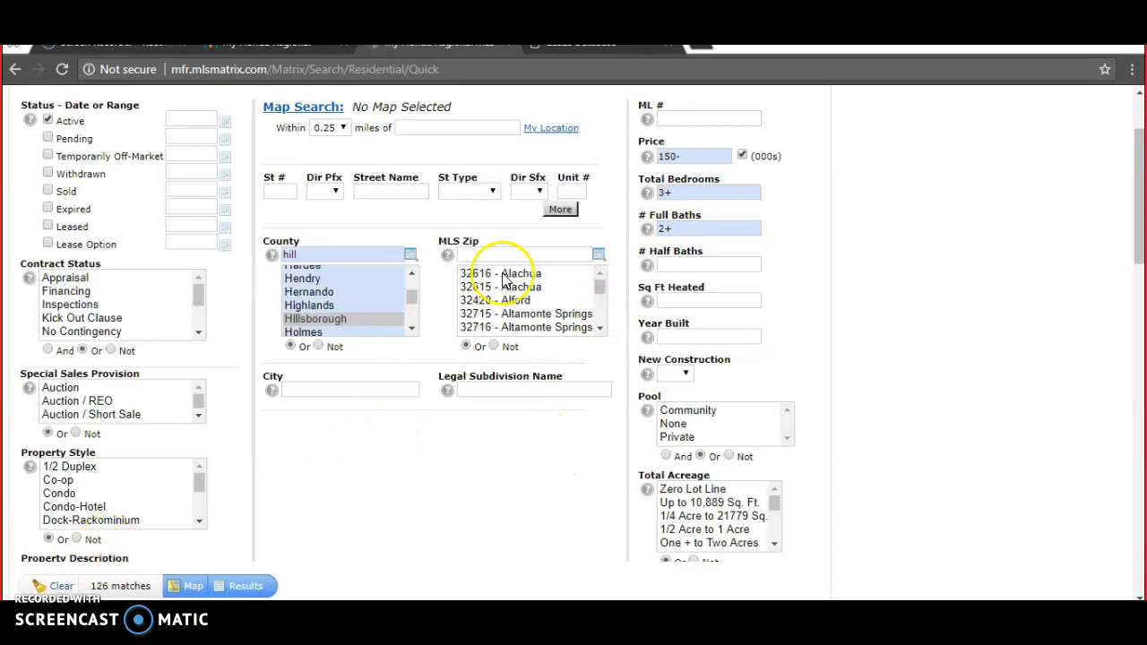
- Lower the price limit from 150- to 100- (thousands)
click(672, 157)
text(150-)
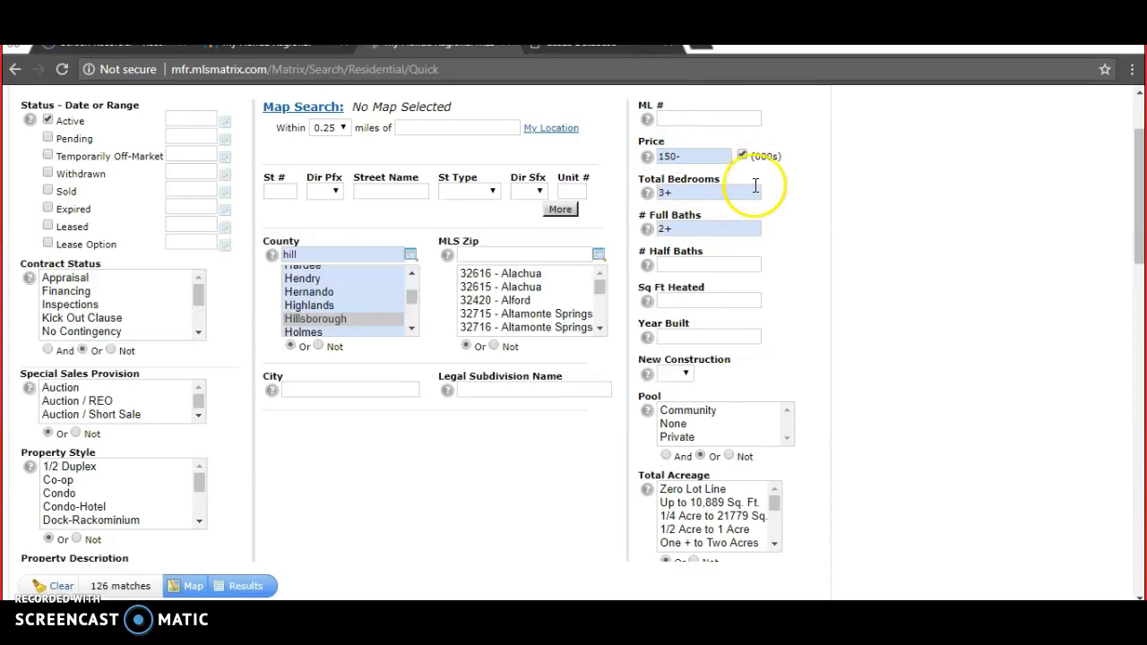
click(670, 157)
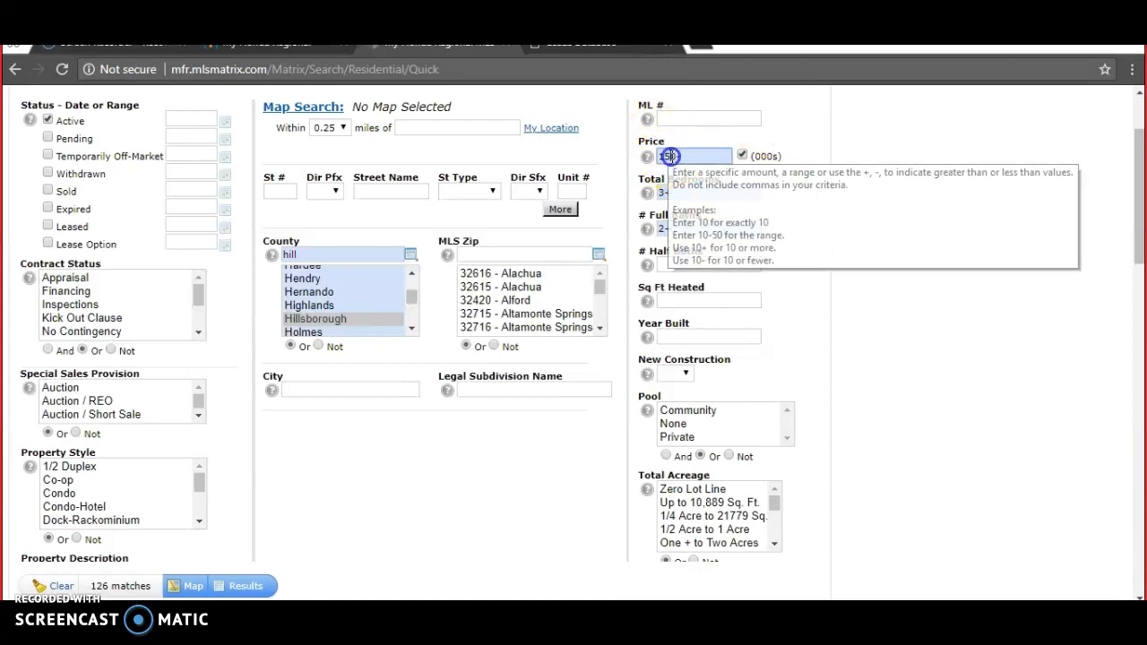
key(BackSpace)
text(0-)
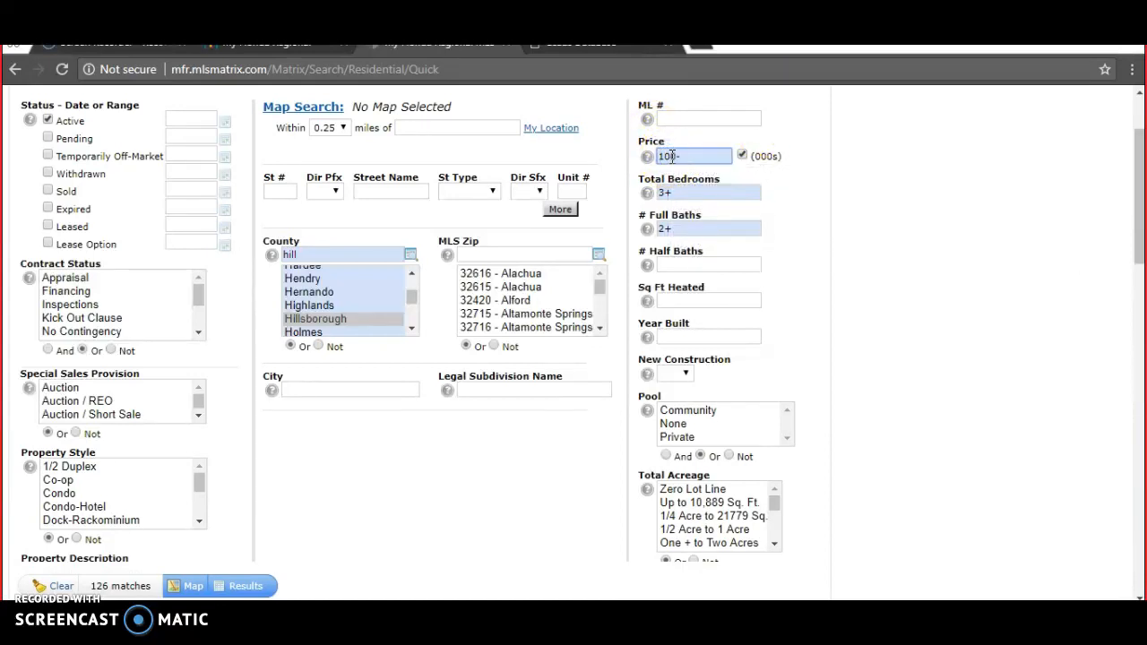
click(688, 155)
click(527, 476)
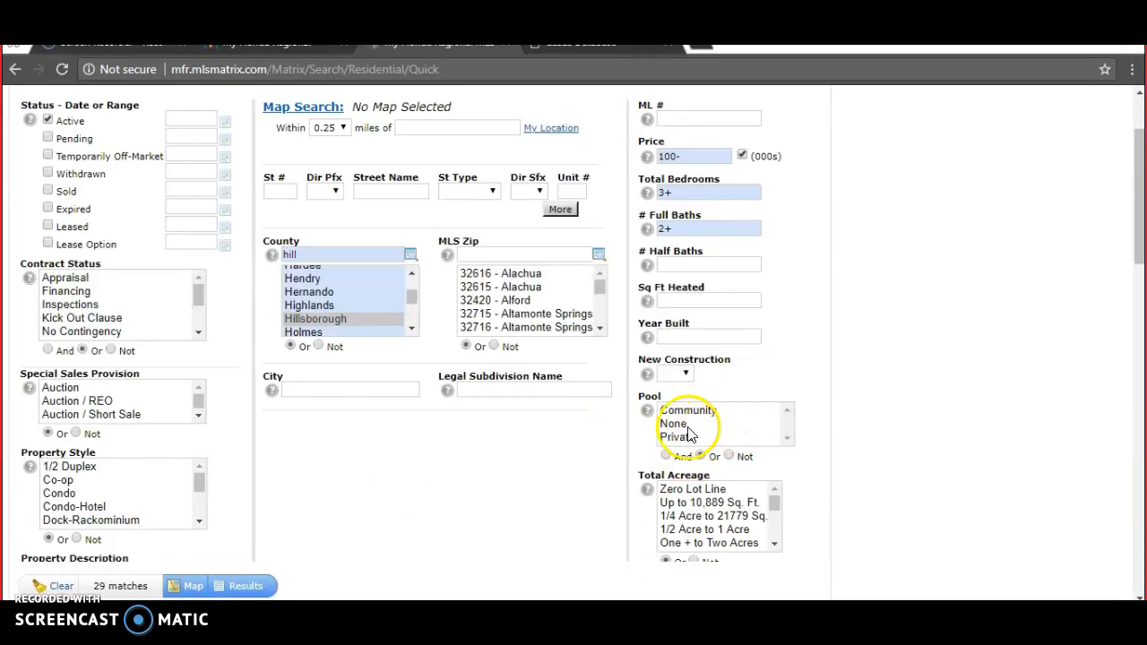
- Select Community and Private pools with the Or match option
click(681, 437)
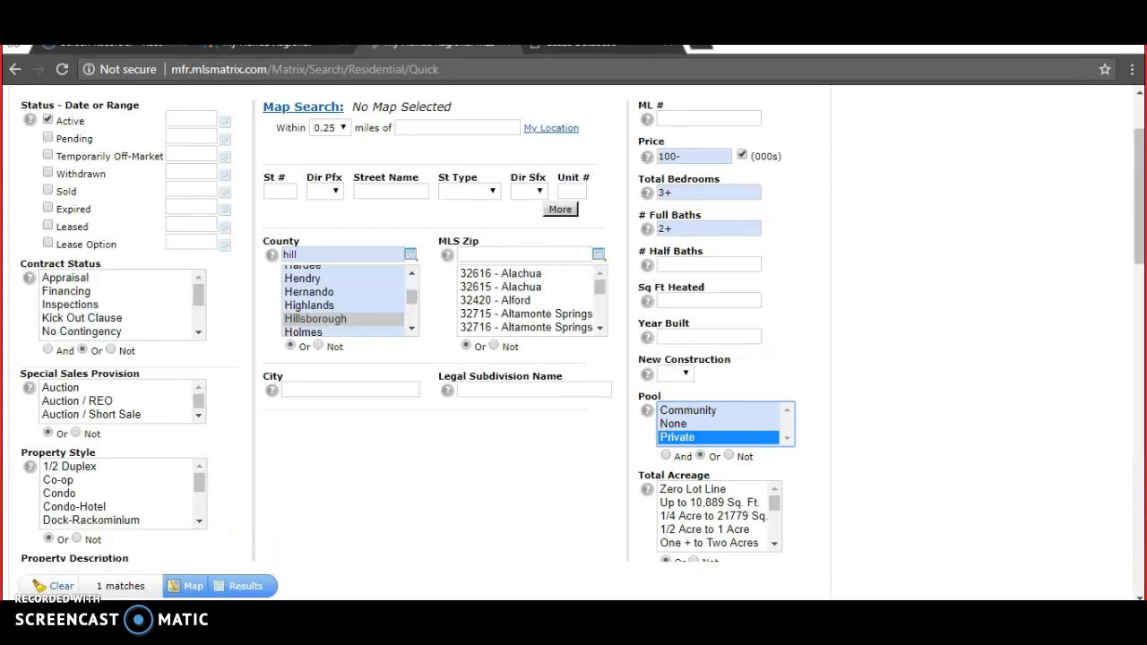
click(665, 456)
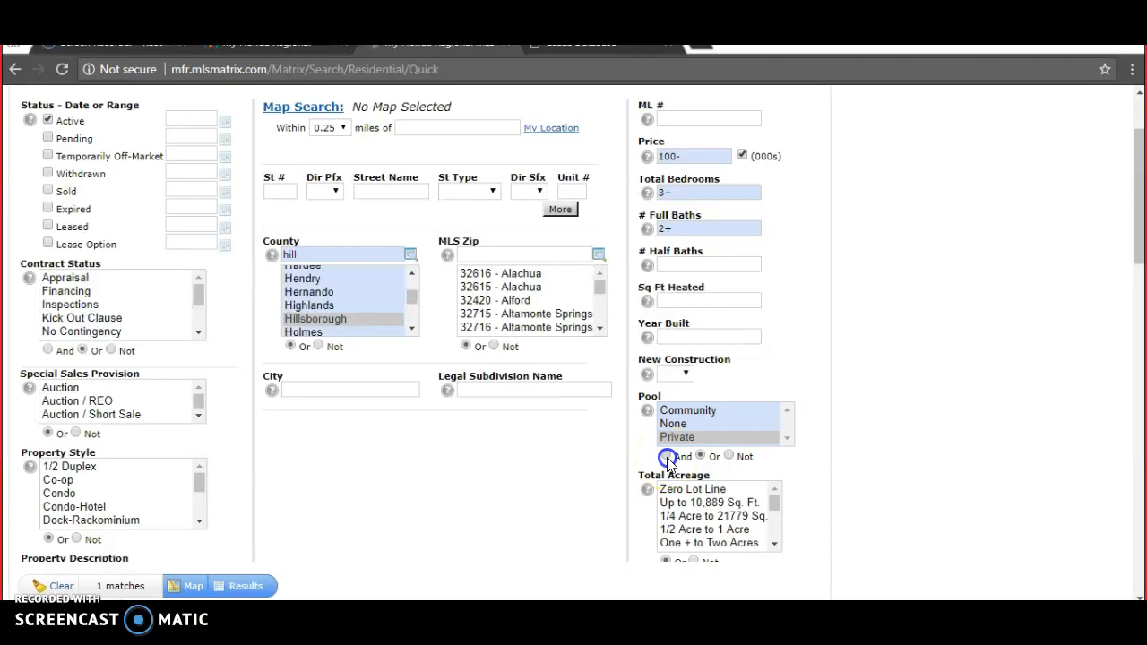
click(688, 410)
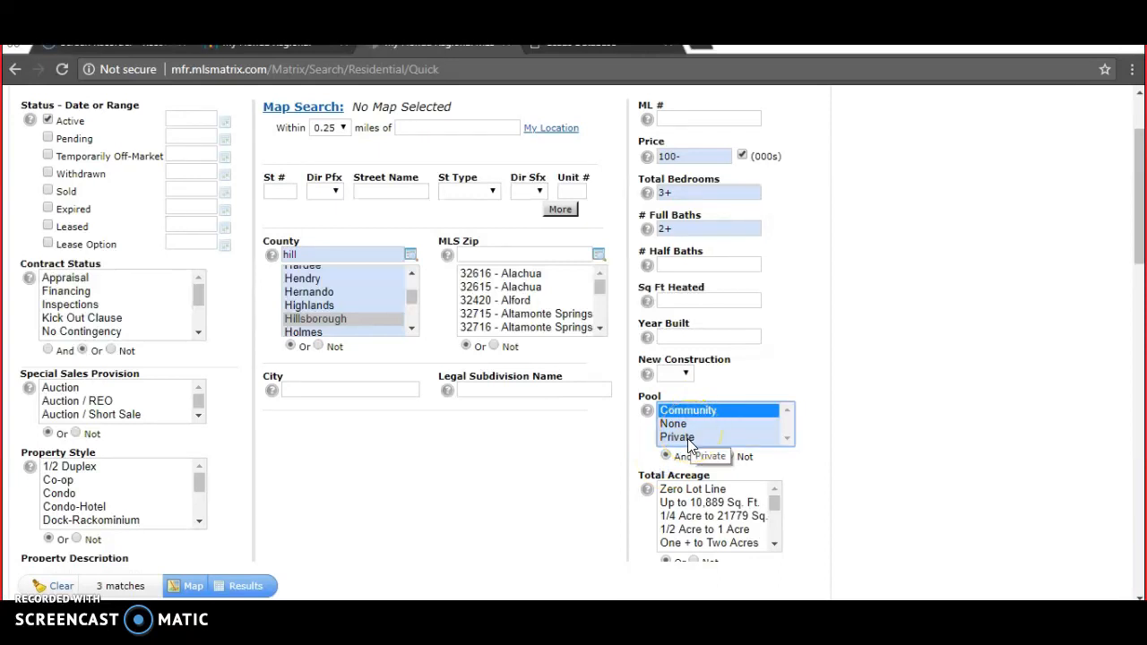
ctrl+click(684, 438)
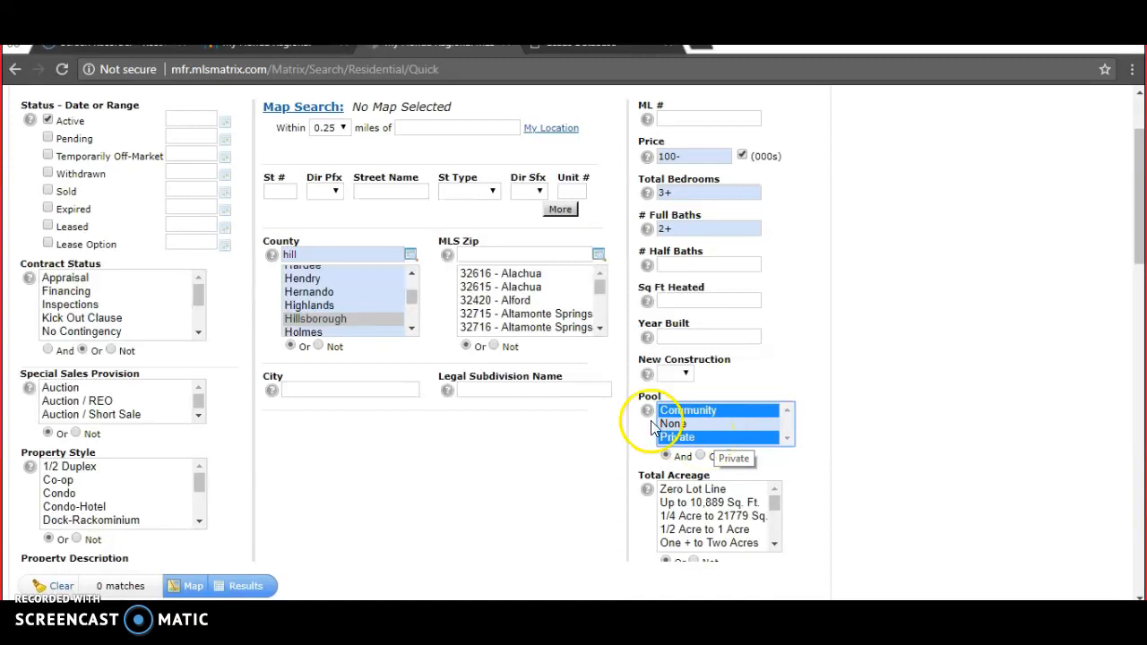
click(699, 456)
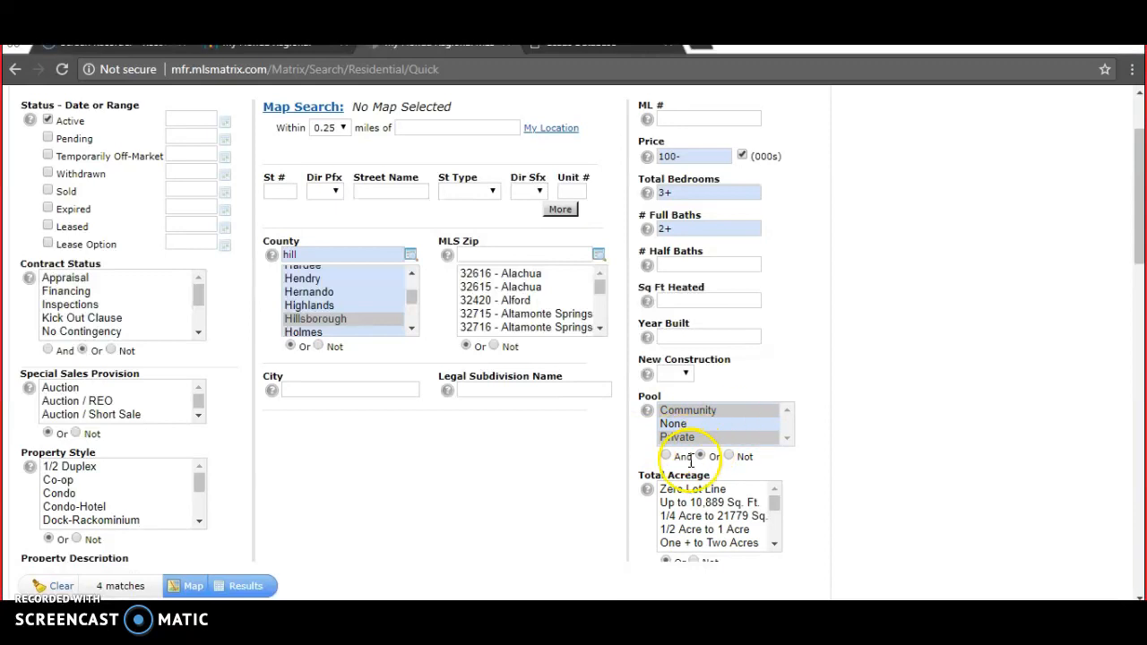
click(719, 411)
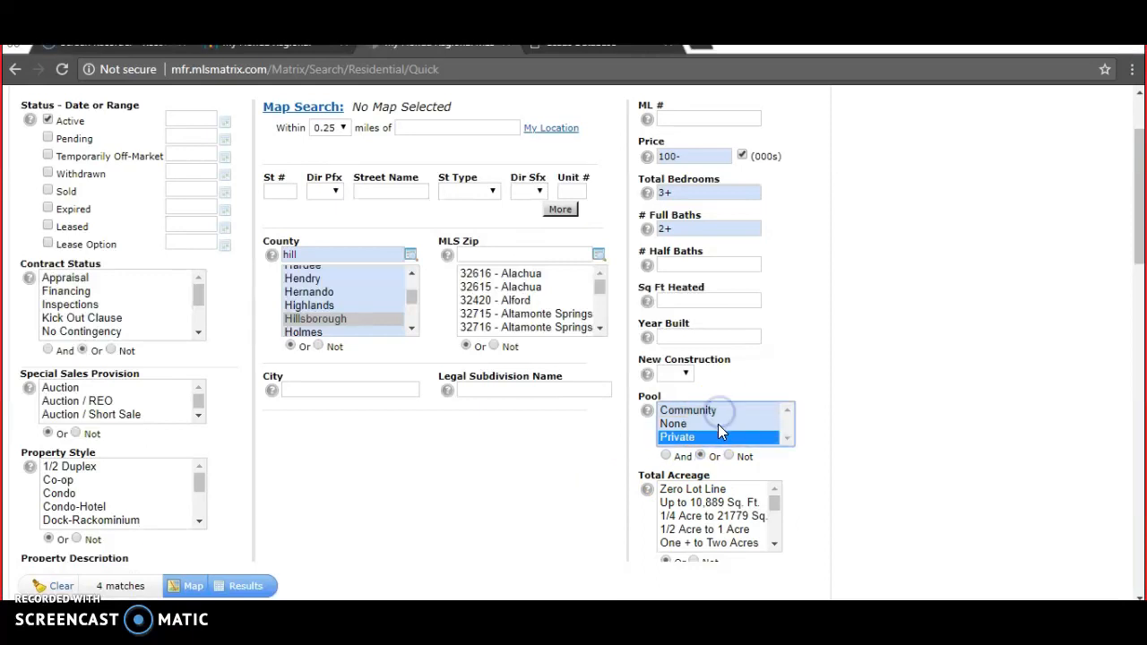
ctrl+click(718, 414)
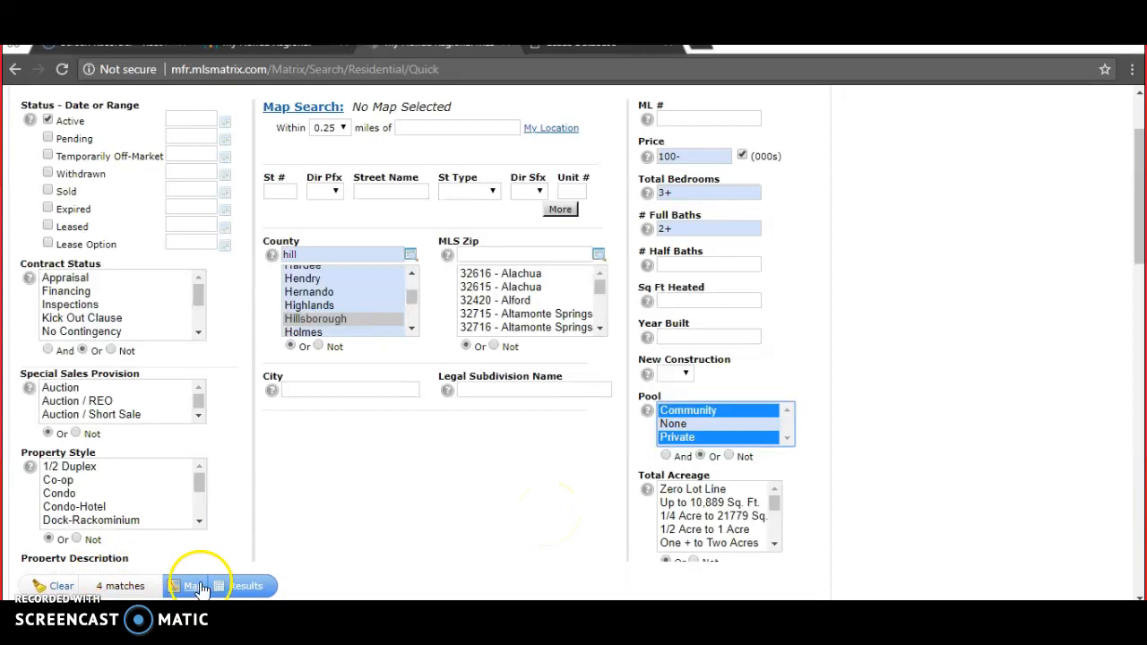
- Show the four matching listings, select them all, and start an email of them
click(239, 588)
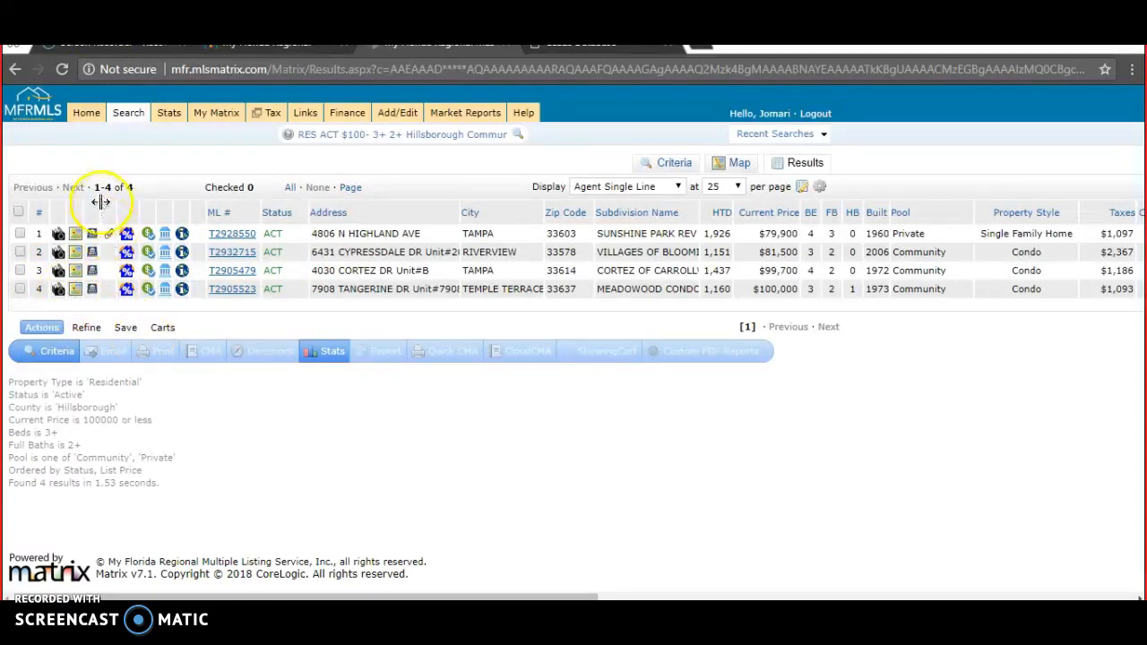
click(19, 215)
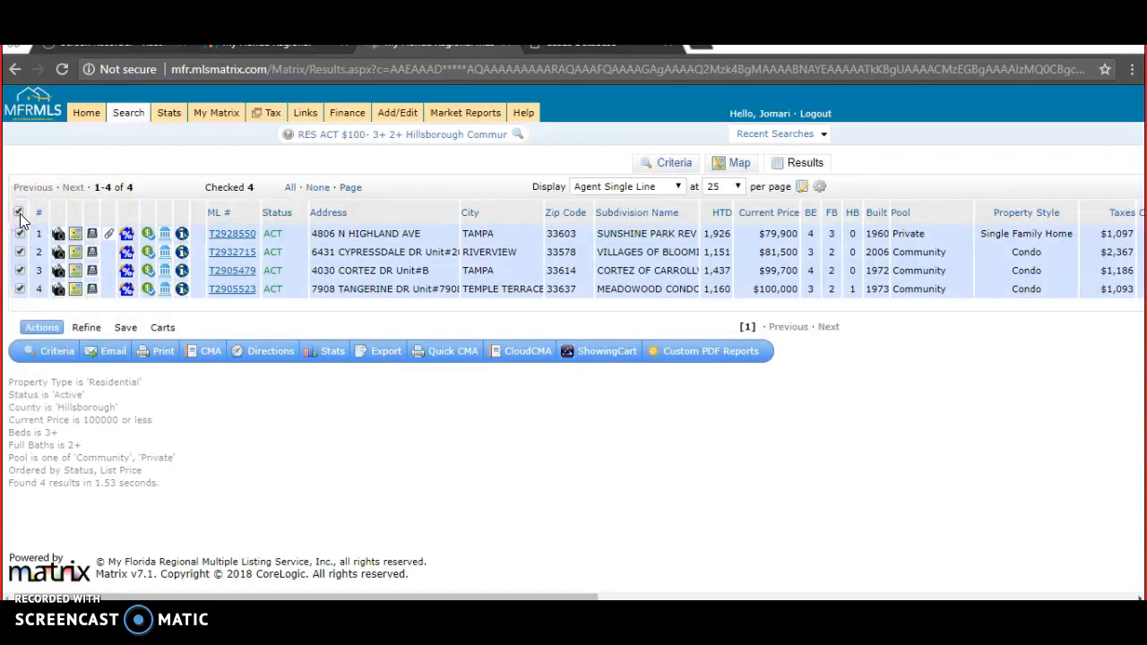
click(114, 352)
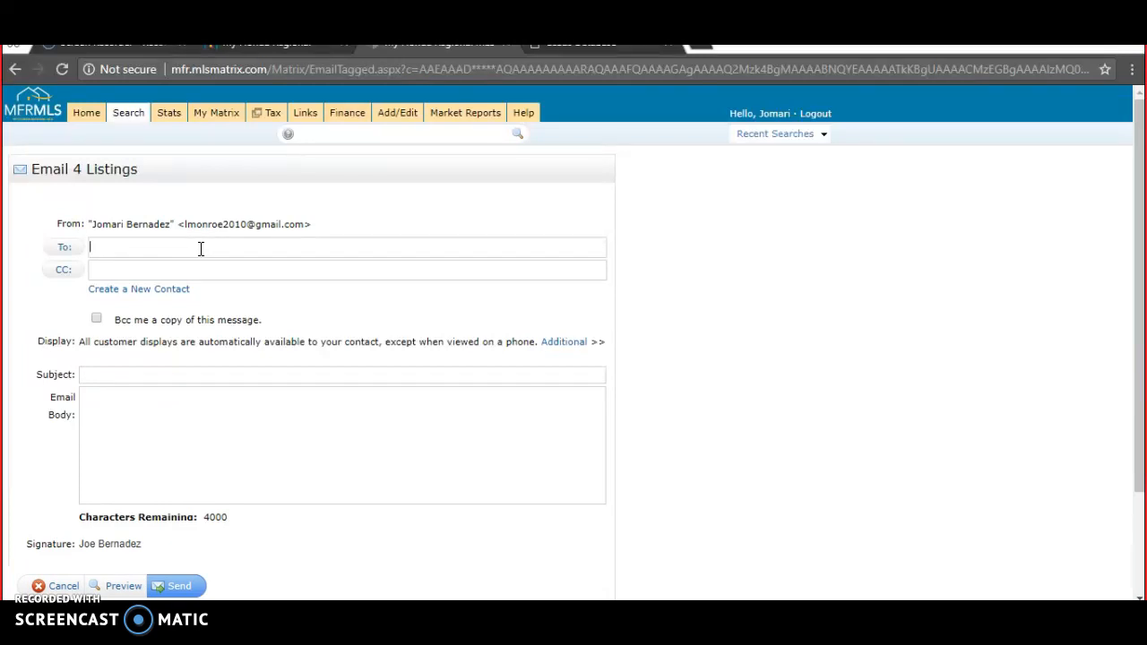
- Enter the client's e-mail address as recipient and a 'For' subject naming the client
click(201, 249)
click(121, 374)
text(Re)
key(BackSpace)
key(BackSpace)
text(Test)
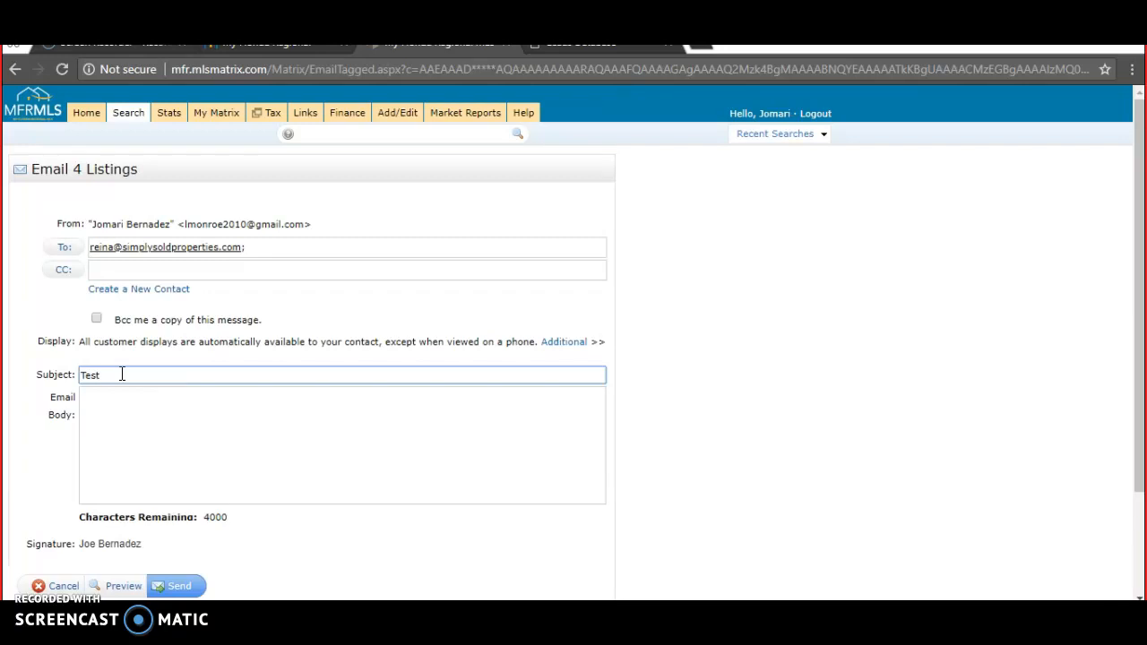
key(BackSpace)
key(BackSpace)
key(BackSpace)
text(FOr)
key(BackSpace)
key(BackSpace)
key(BackSpace)
key(BackSpace)
text(For )
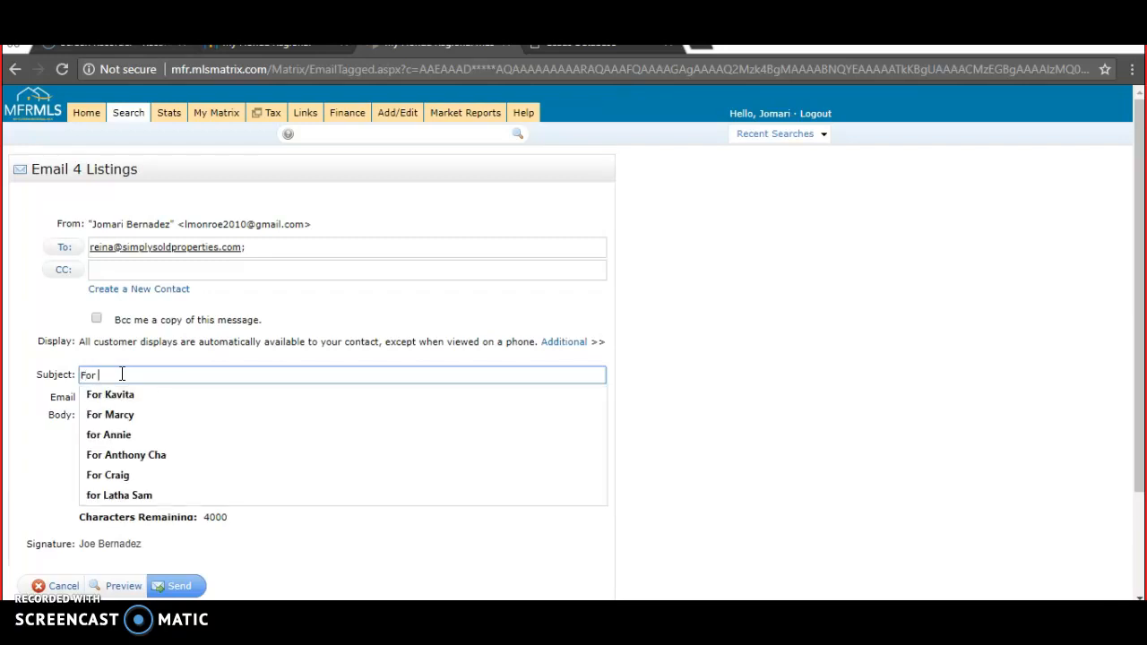
text(Maria)
click(128, 423)
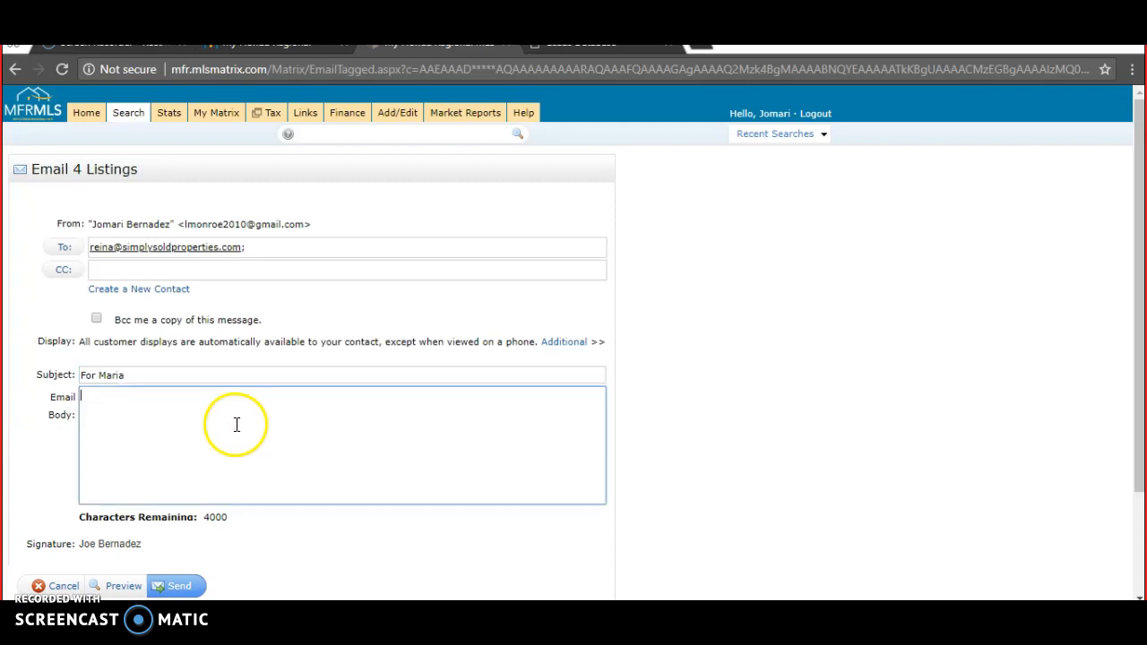
- Send the four-listing email, then open Gmail in a new tab to view the inbox
click(178, 586)
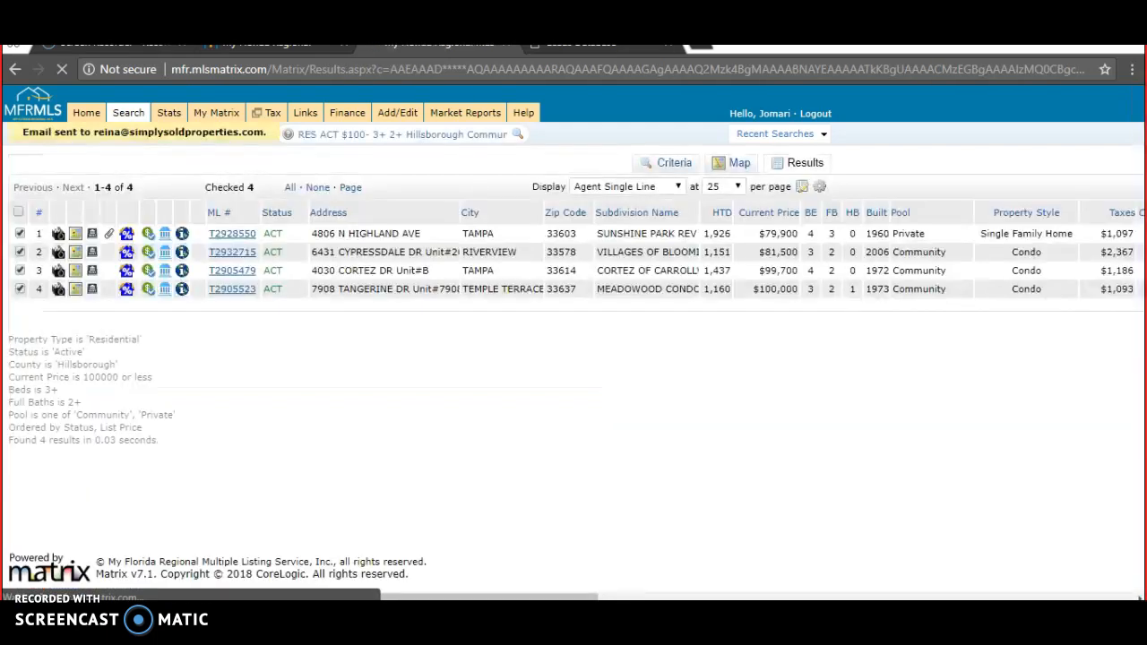
drag(20, 133, 259, 148)
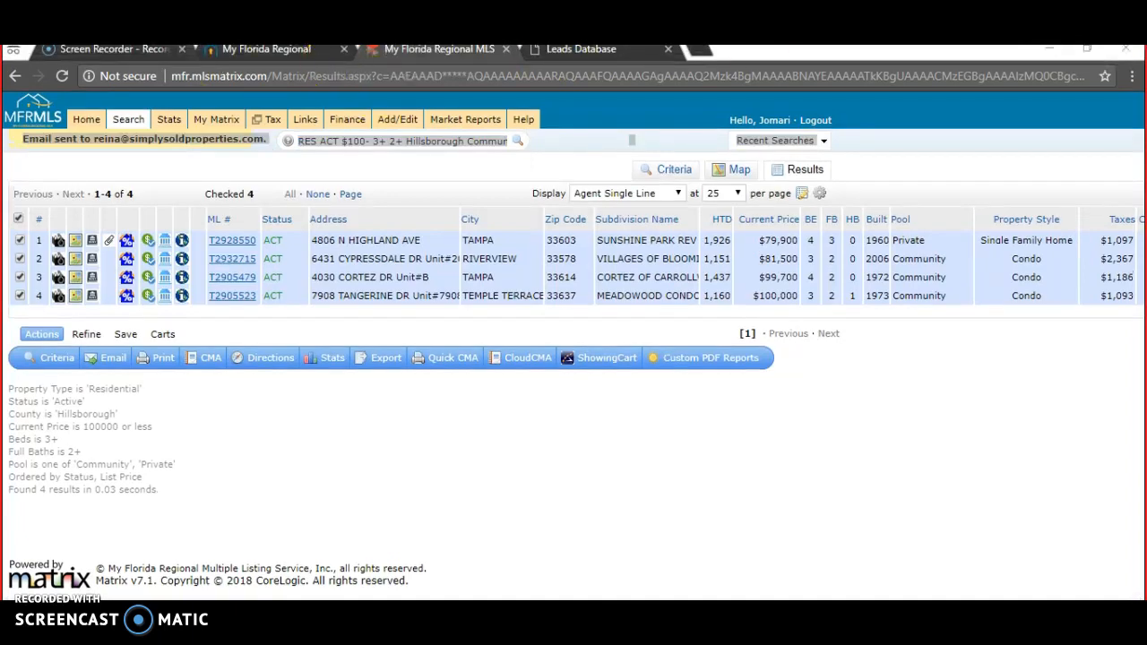
click(703, 51)
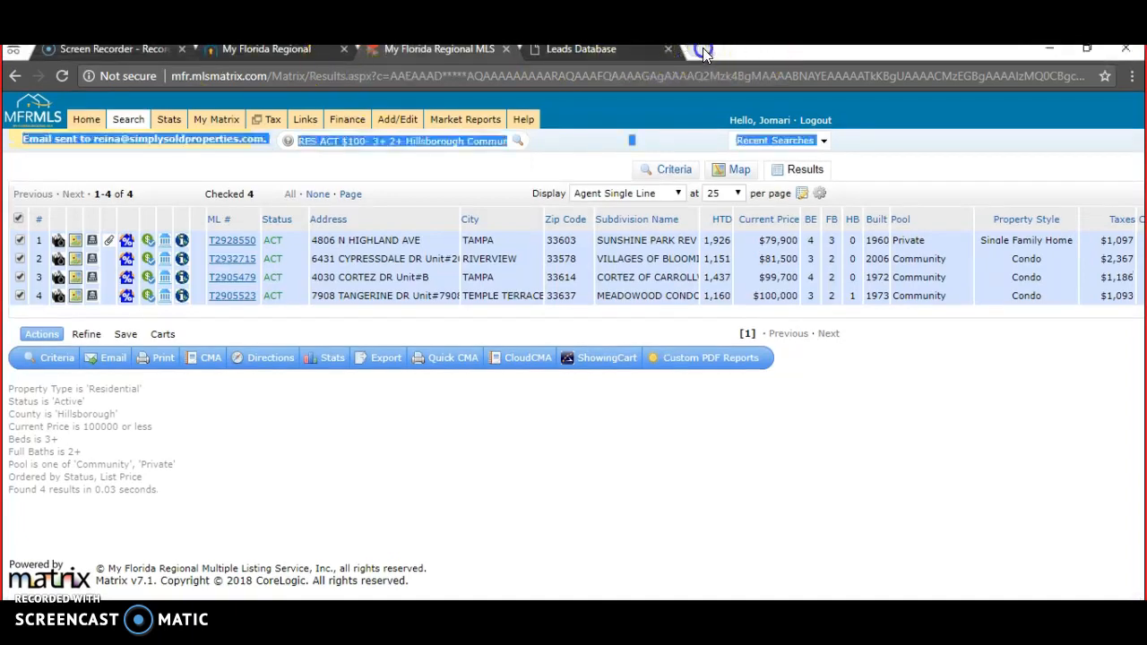
click(674, 76)
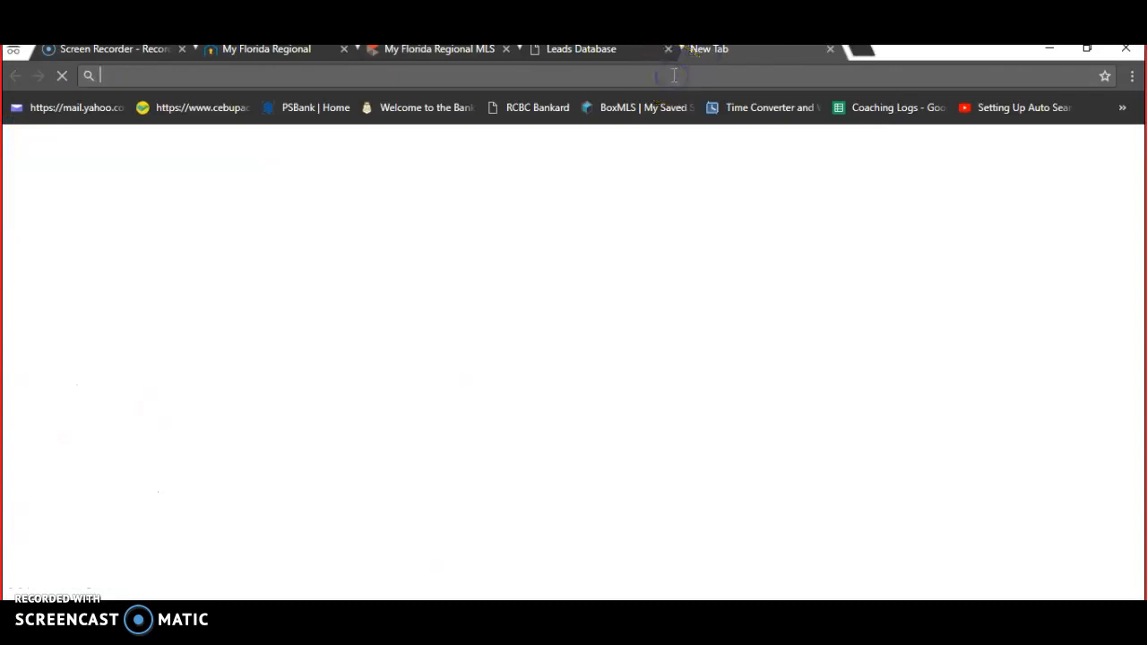
text(gmail.com)
key(Return)
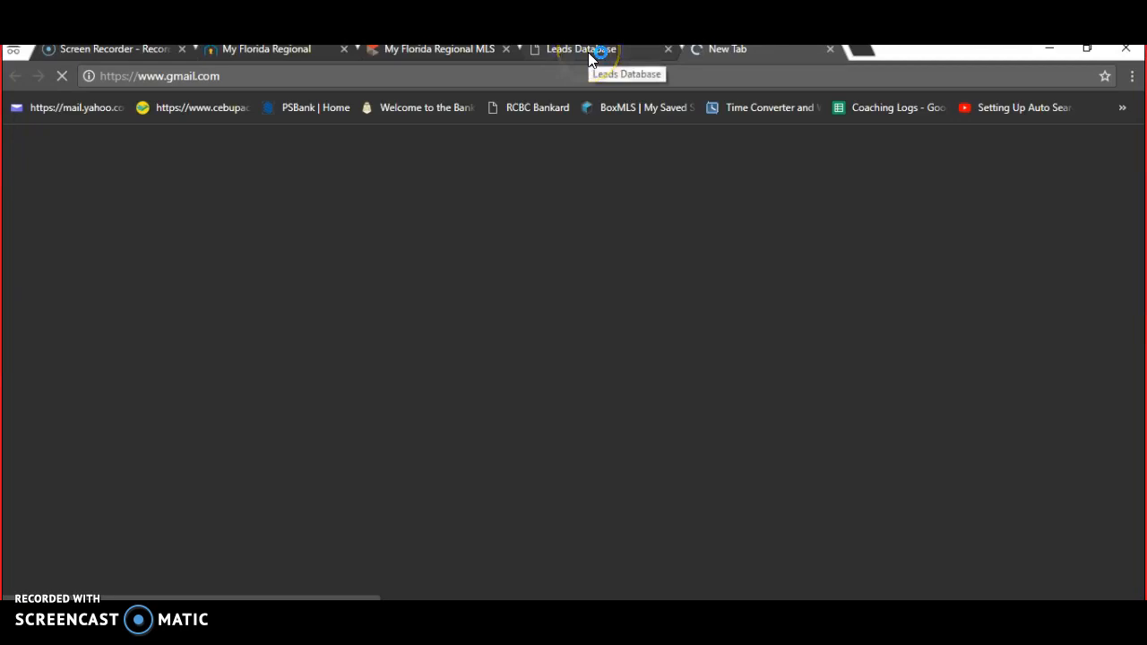
click(397, 51)
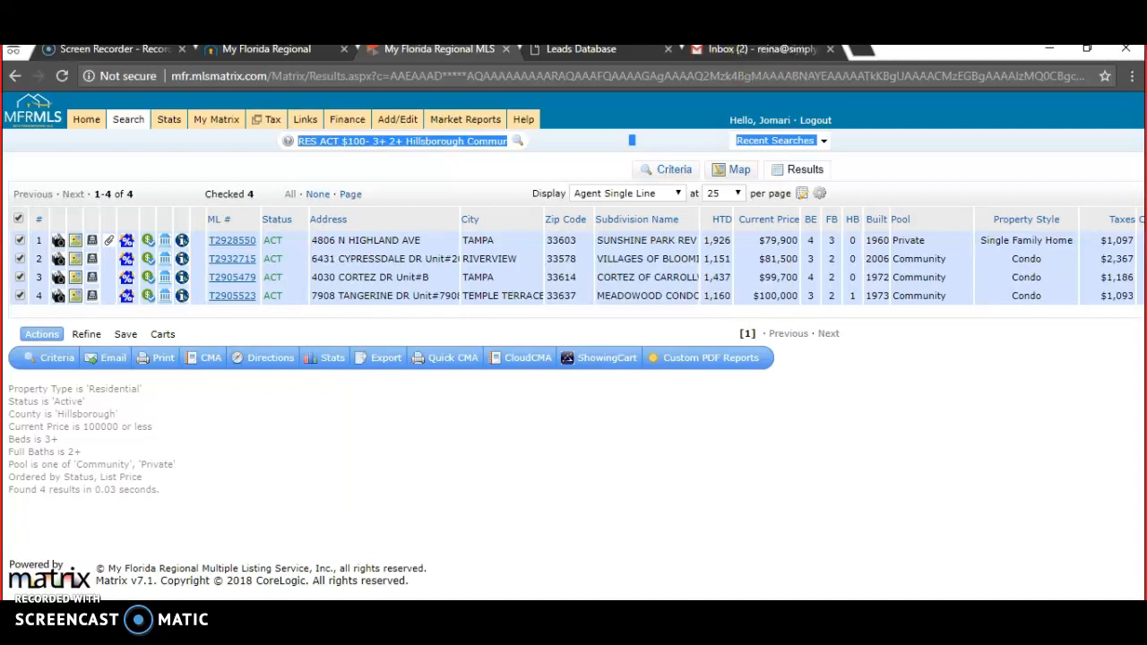
click(759, 53)
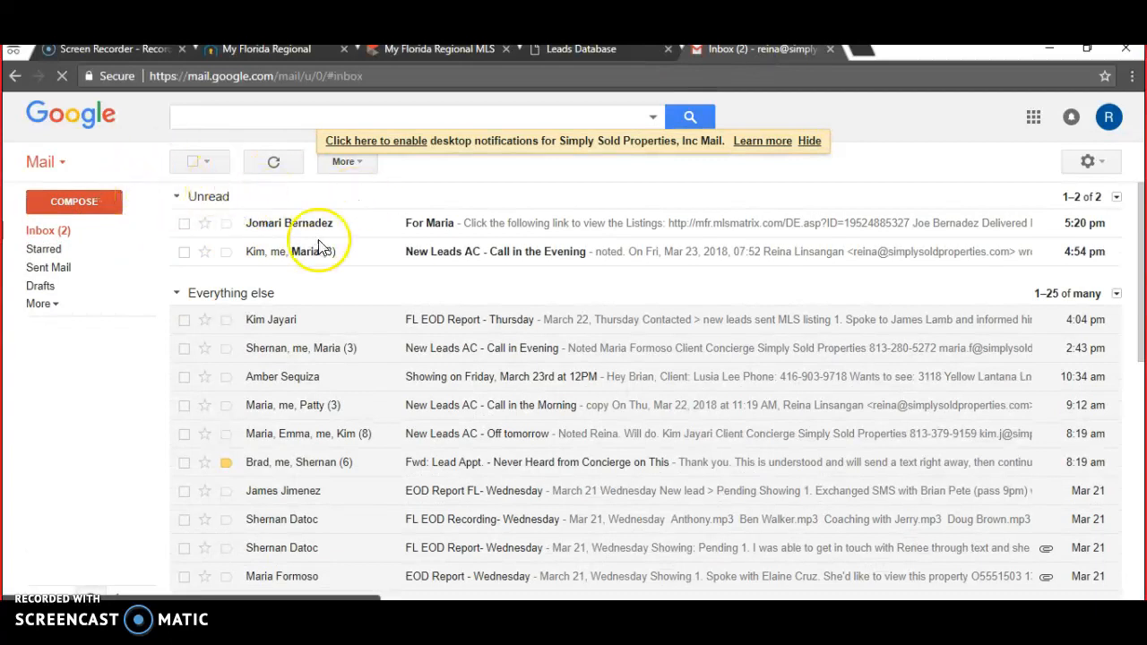
- Copy the 'view the Listings' line and link from the received email into a new Gmail message
click(506, 231)
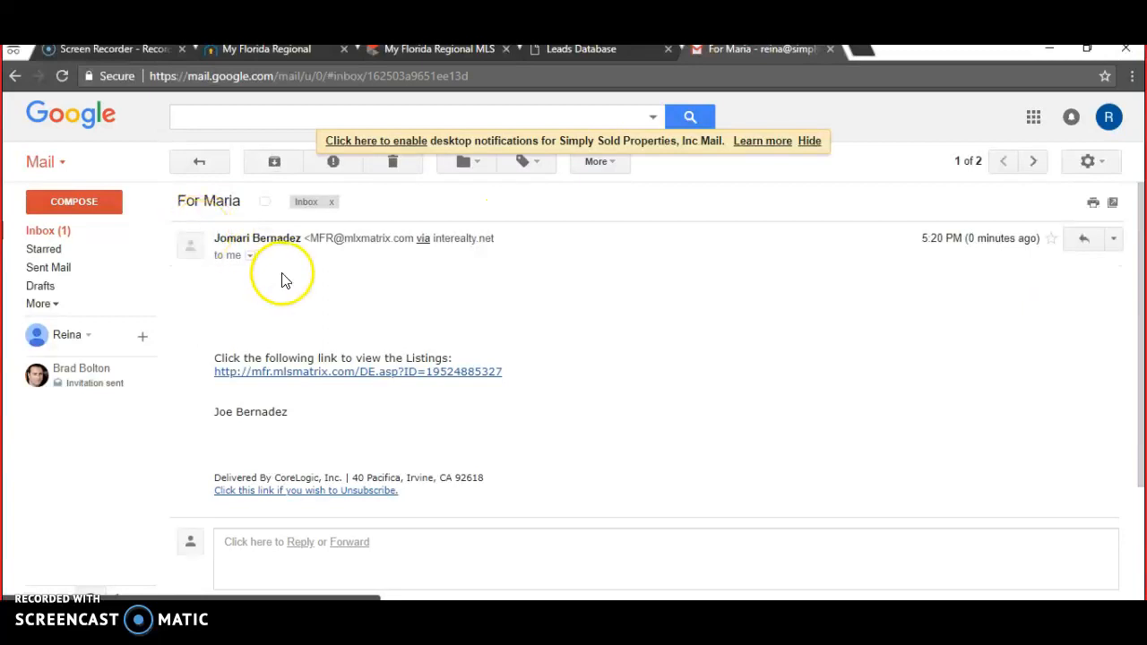
drag(577, 405, 259, 308)
click(320, 312)
click(64, 206)
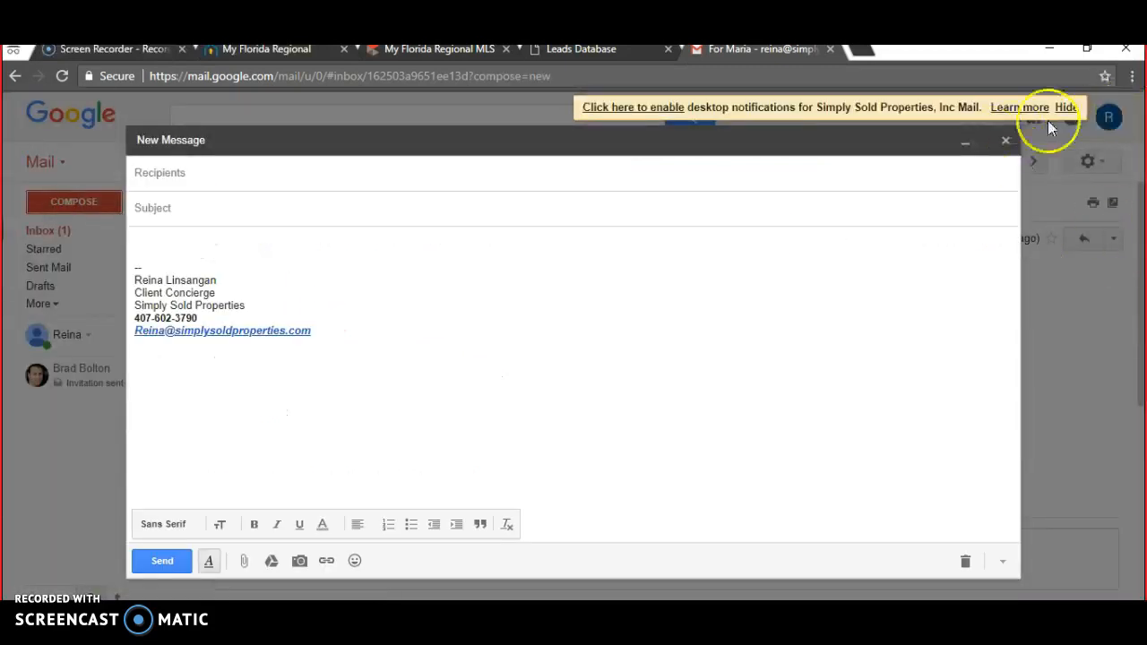
click(984, 141)
drag(576, 379, 502, 331)
key(ctrl+c)
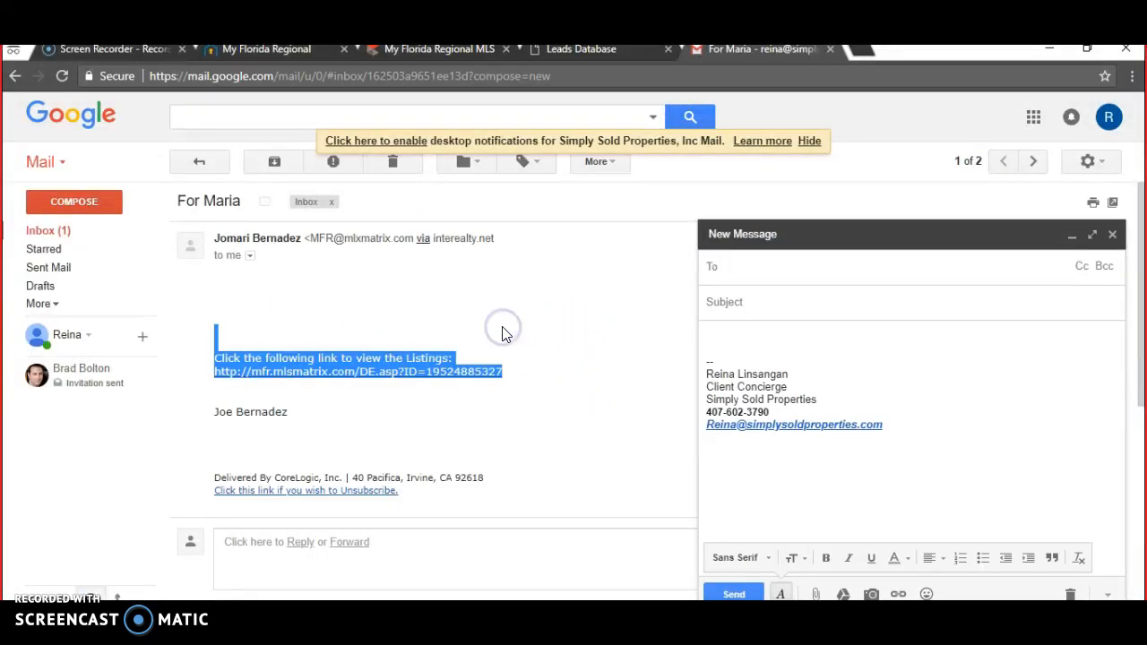
click(728, 331)
key(ctrl+v)
click(749, 303)
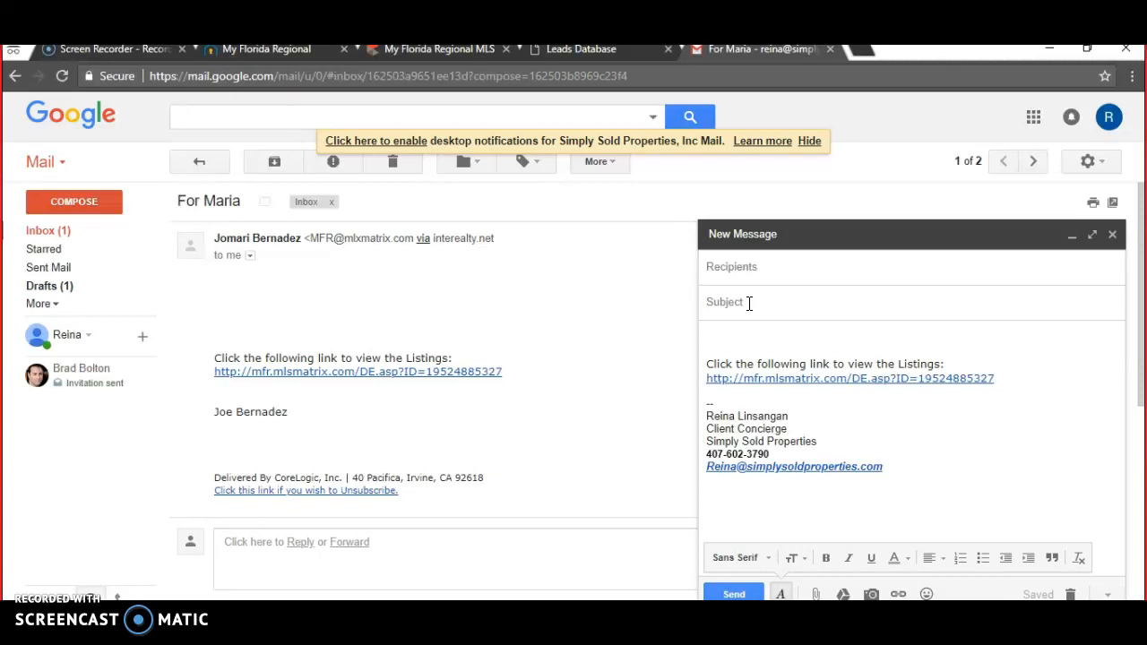
- Enter subject 'Homes in Hillsborough at 100K max 3bed/2bath with poo', greet the client, mention four similar homes
text(Homes in Hillsborough at 100K max)
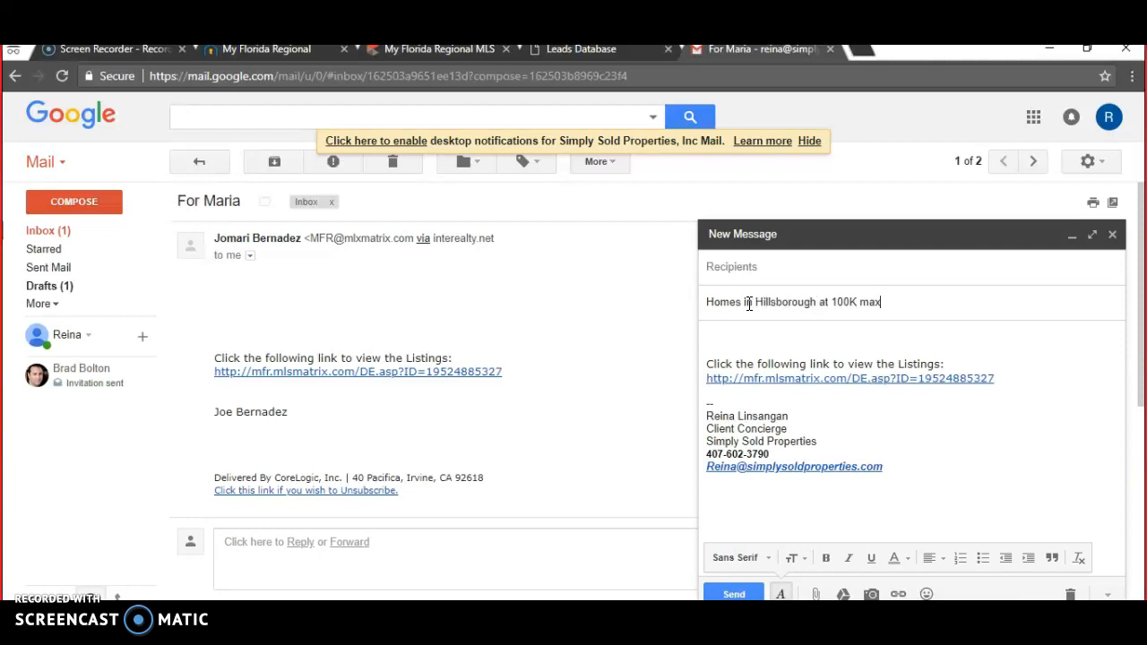
text( 3bed/2bath with pool)
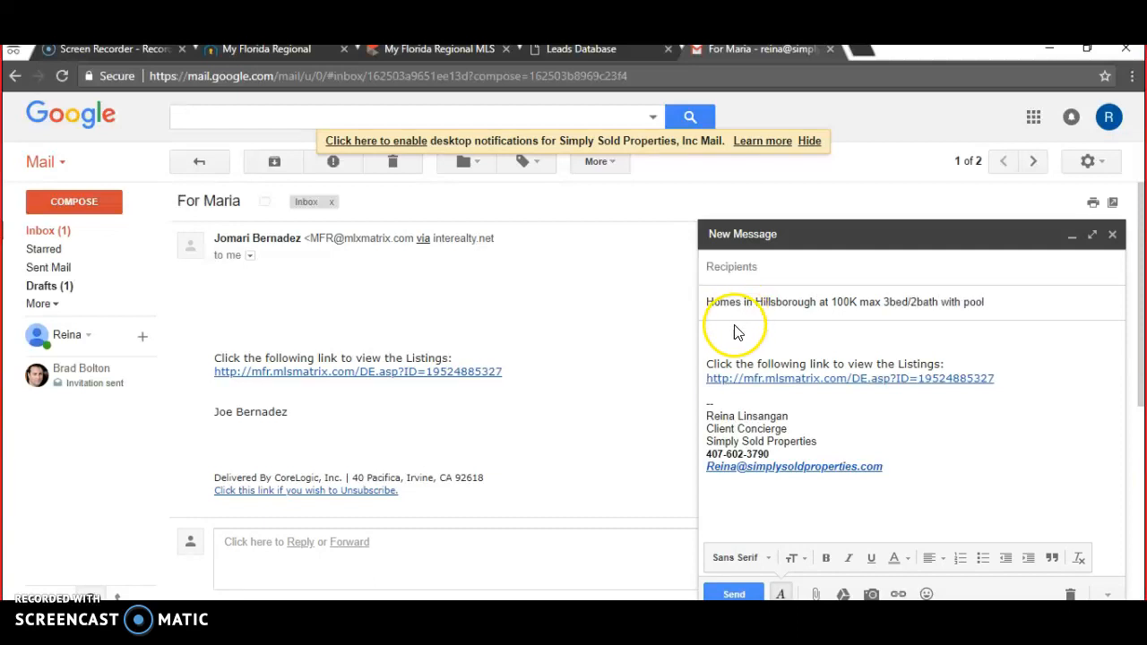
click(726, 336)
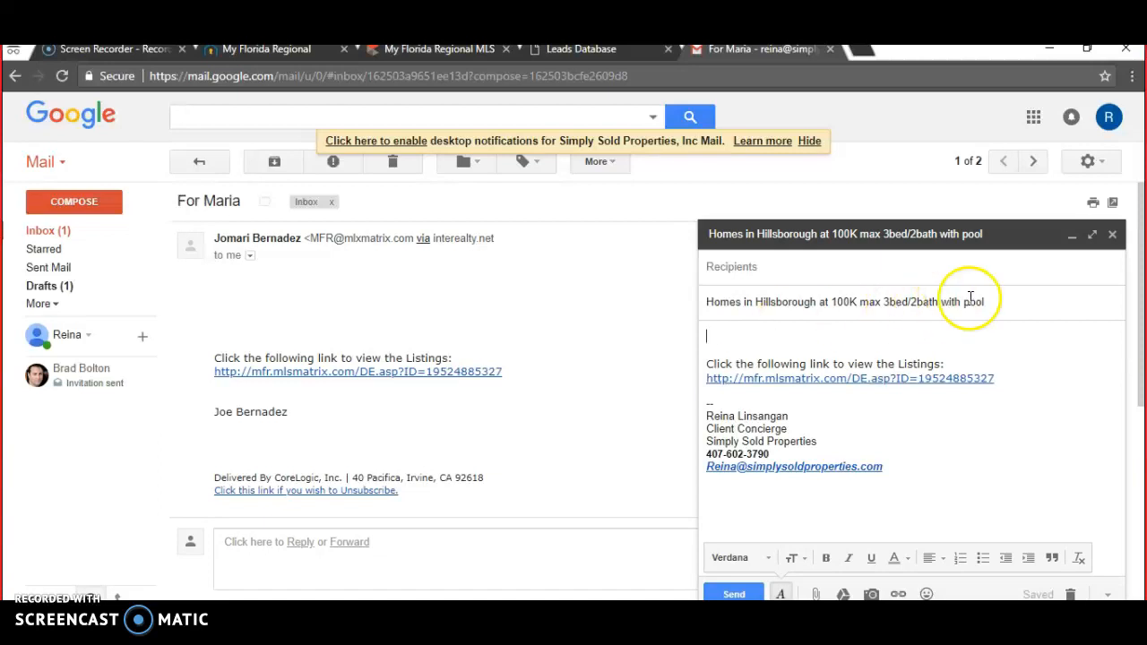
text(Hey Maria,)
key(Return)
text(As promised, )
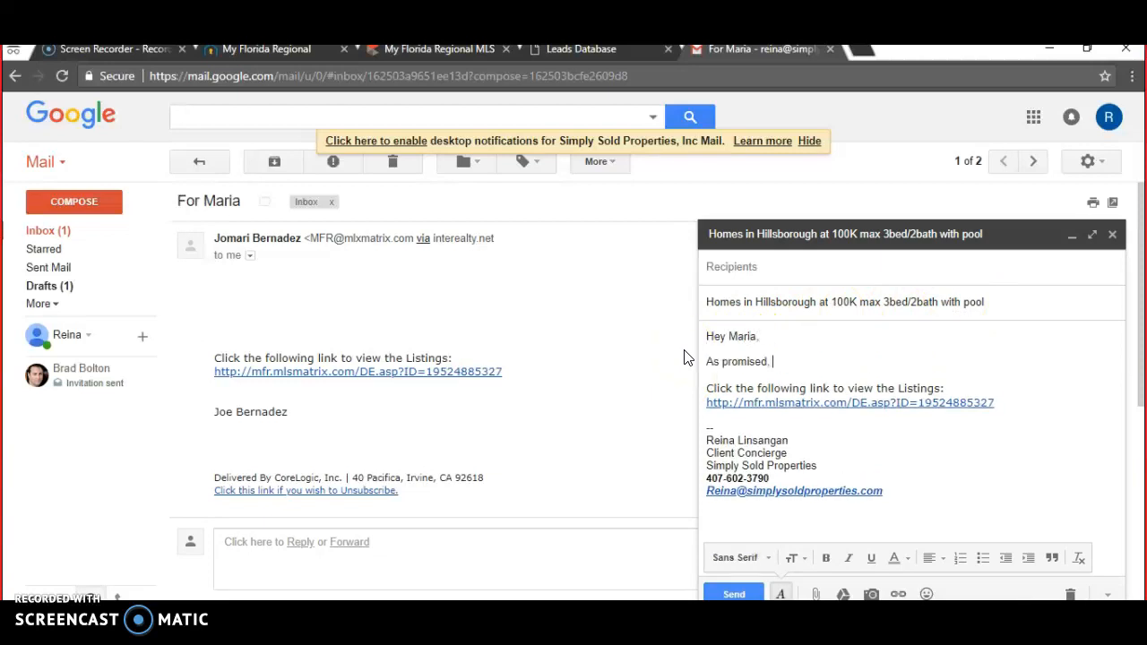
text(I looked for d)
key(BackSpace)
text(homes simila)
key(BackSpace)
key(BackSpace)
key(BackSpace)
text(imilar to 123 Main)
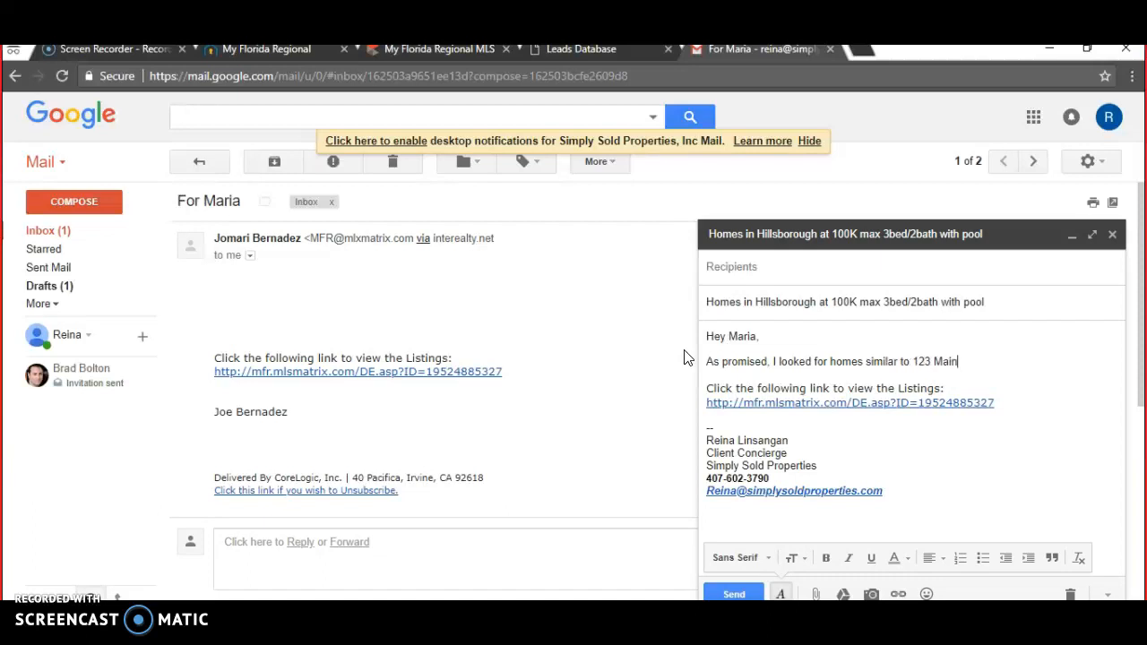
text( St and I came up with these 4.)
- Add the line 'All of these are at 100K and under with 3bed/2bath and a pool.'
key(Return)
text(All of the)
text(se are at 100K)
text( and uder)
key(BackSpace)
key(BackSpace)
key(BackSpace)
text(ne)
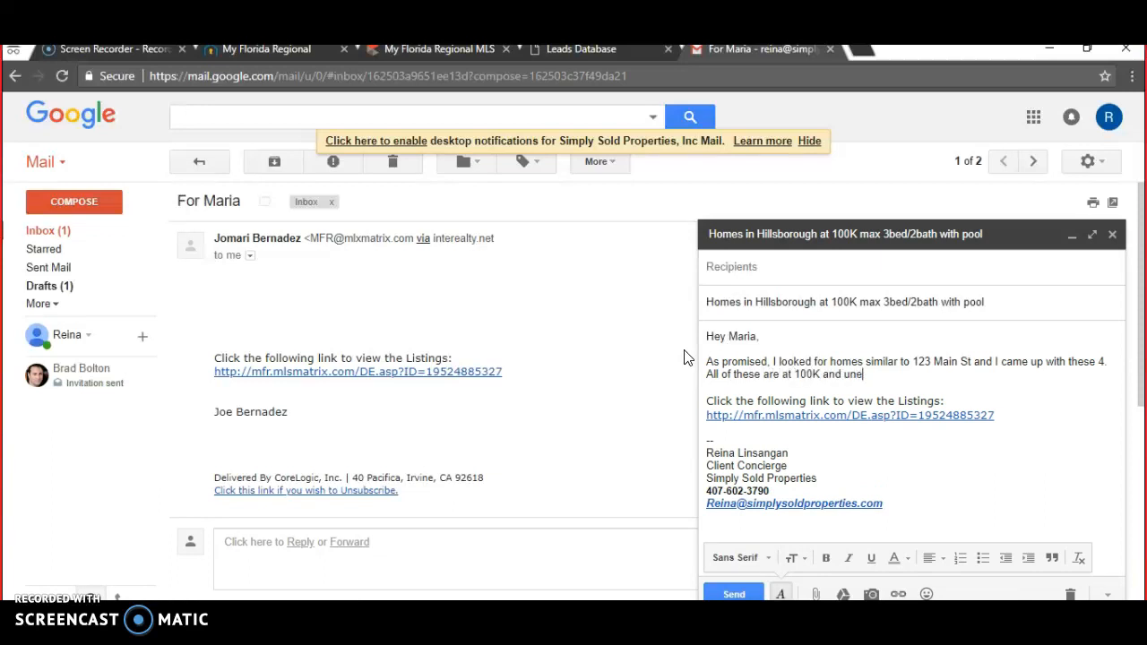
text(er wirh)
key(BackSpace)
key(BackSpace)
text(th 3bed/2a)
key(BackSpace)
text(bath and a pool.)
- Below the link, add 'Let me know which ones you'd like to see!' and sign off 'Talk soon.'
click(1016, 416)
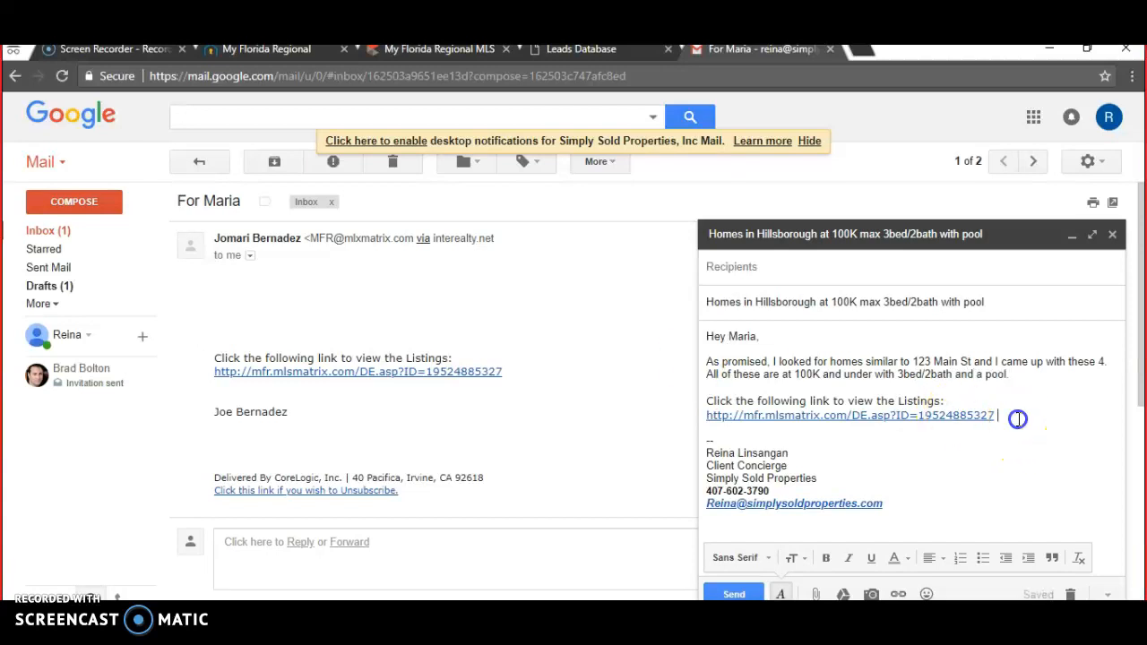
key(Return)
key(Return)
text(Let me know whi)
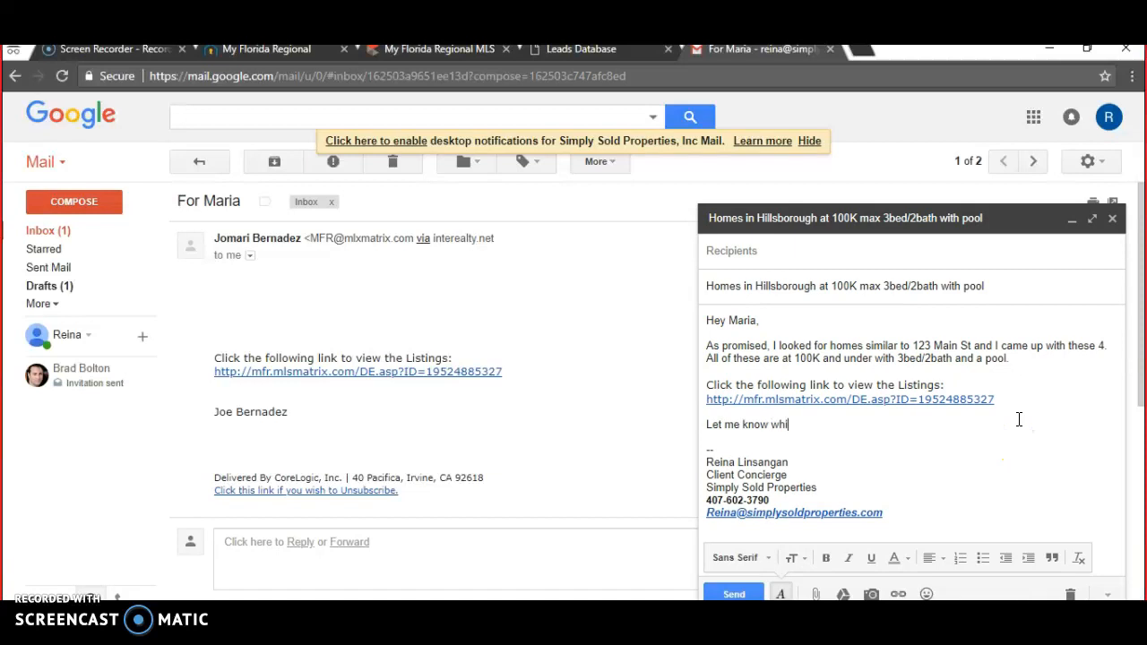
text(ch ones you'd like to see!)
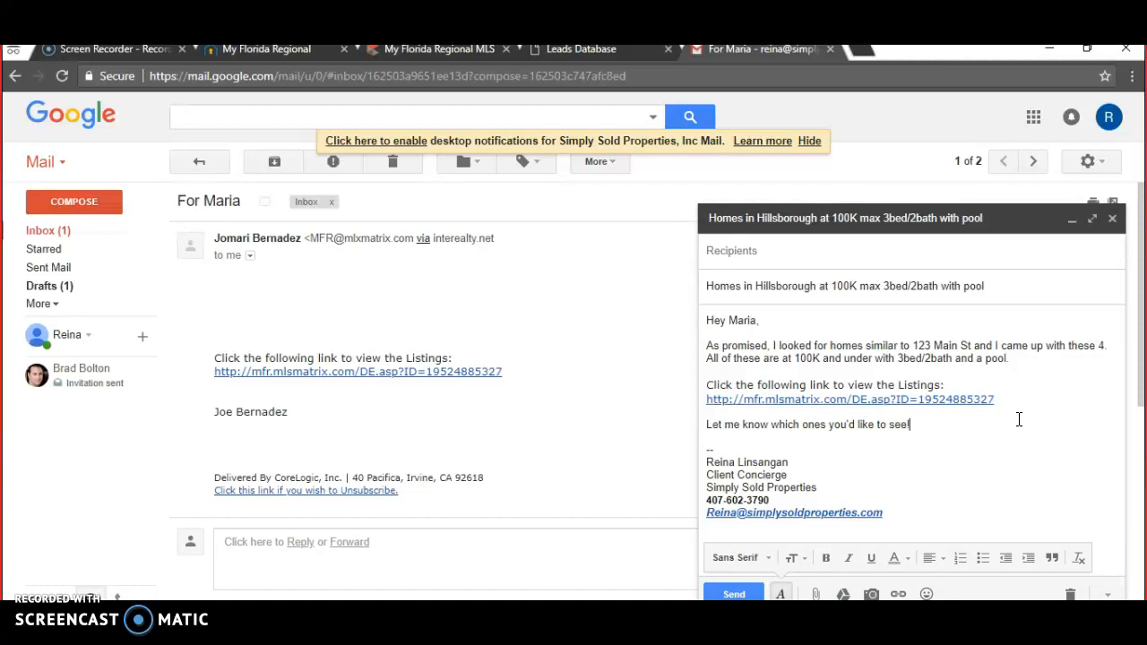
key(Return)
key(Return)
text(Talk soon. :))
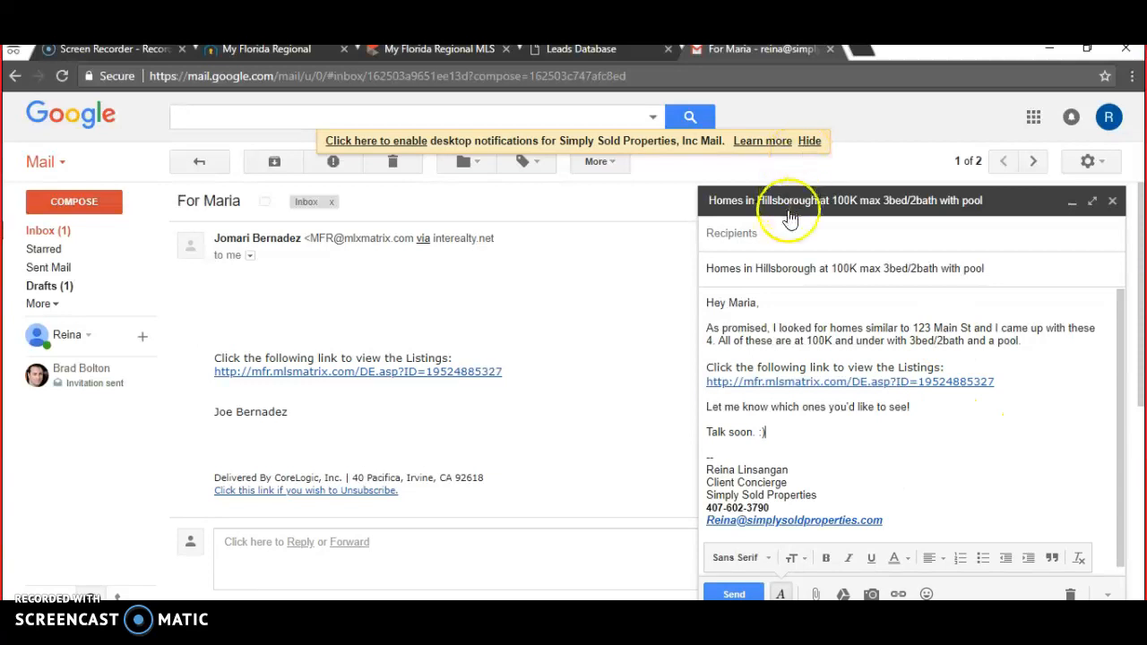
- Address the note to the client's suggested contact and send it
click(764, 235)
text(re)
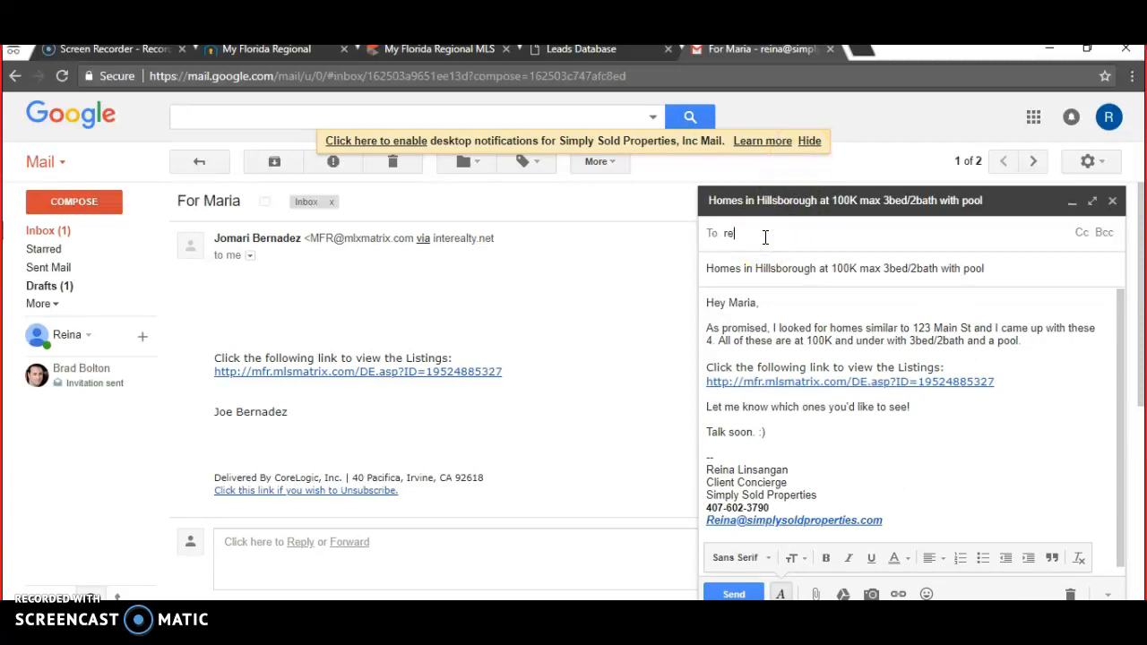
text(ina)
click(837, 267)
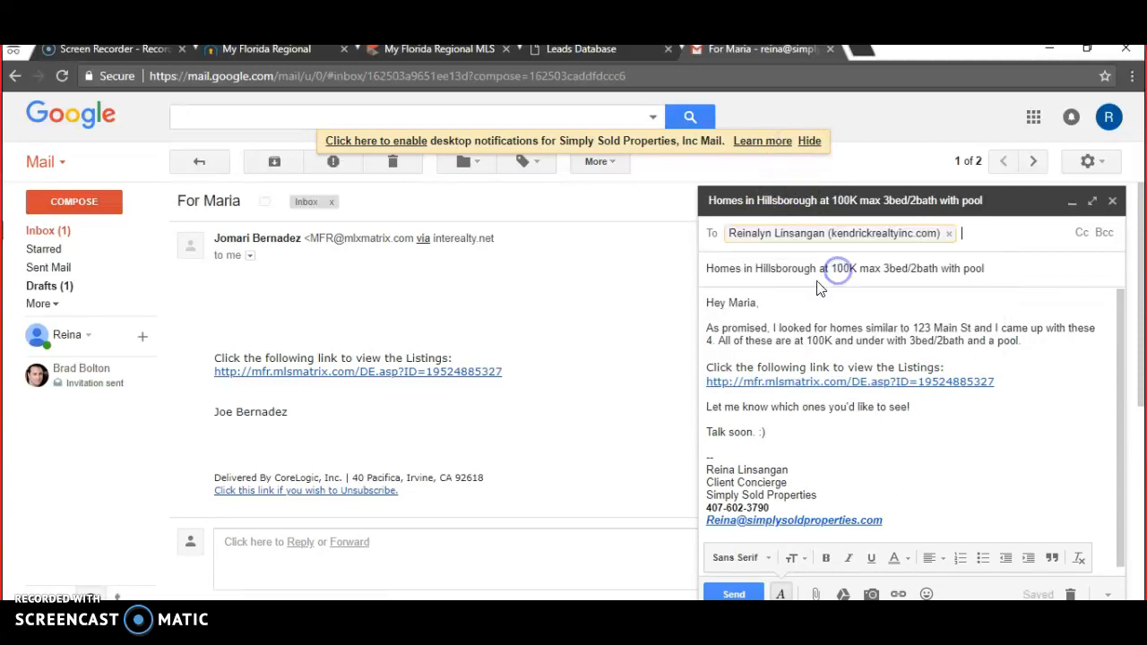
click(736, 594)
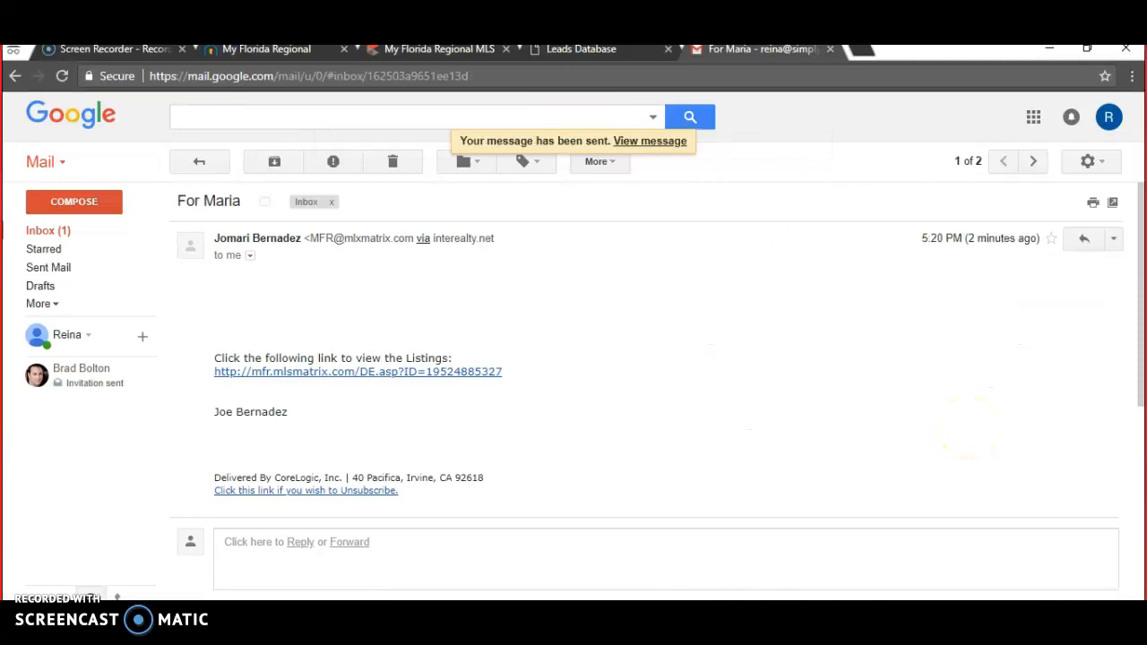
- Switch between the MLS results and Gmail tabs, ending on the Greater Tampa Realtors portal
click(261, 51)
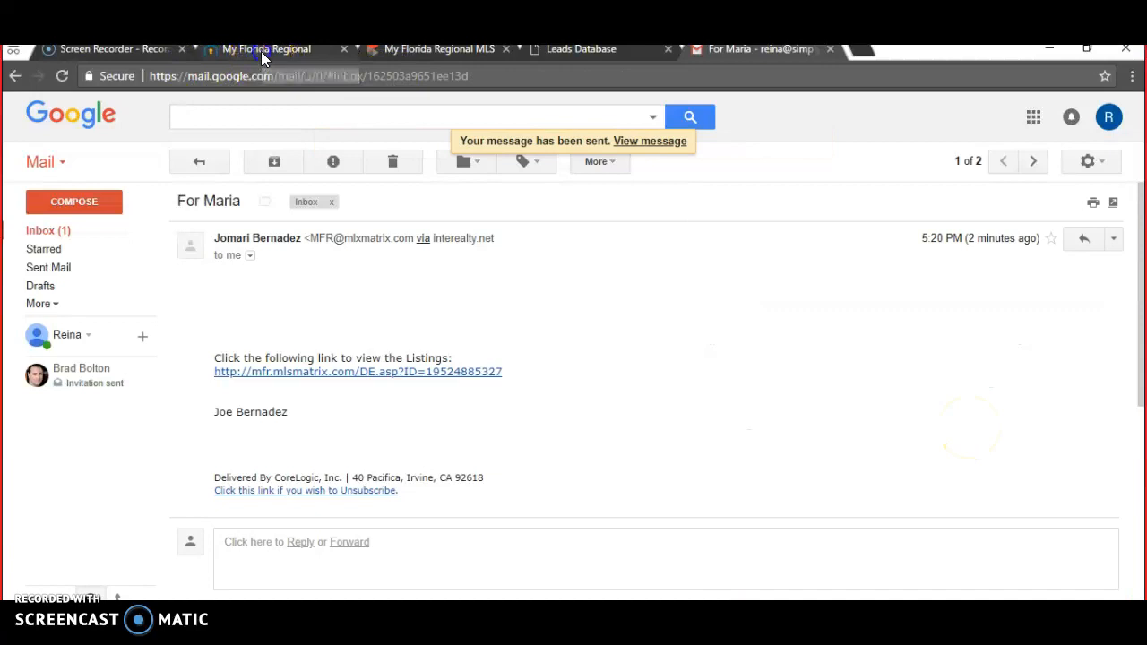
click(450, 51)
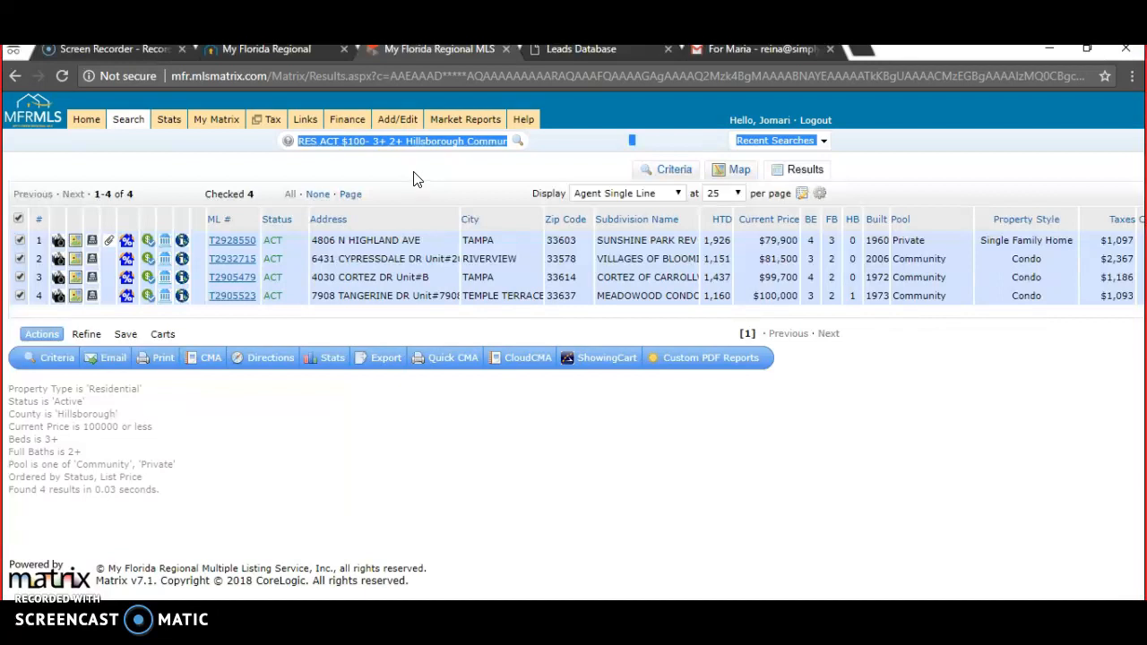
click(730, 58)
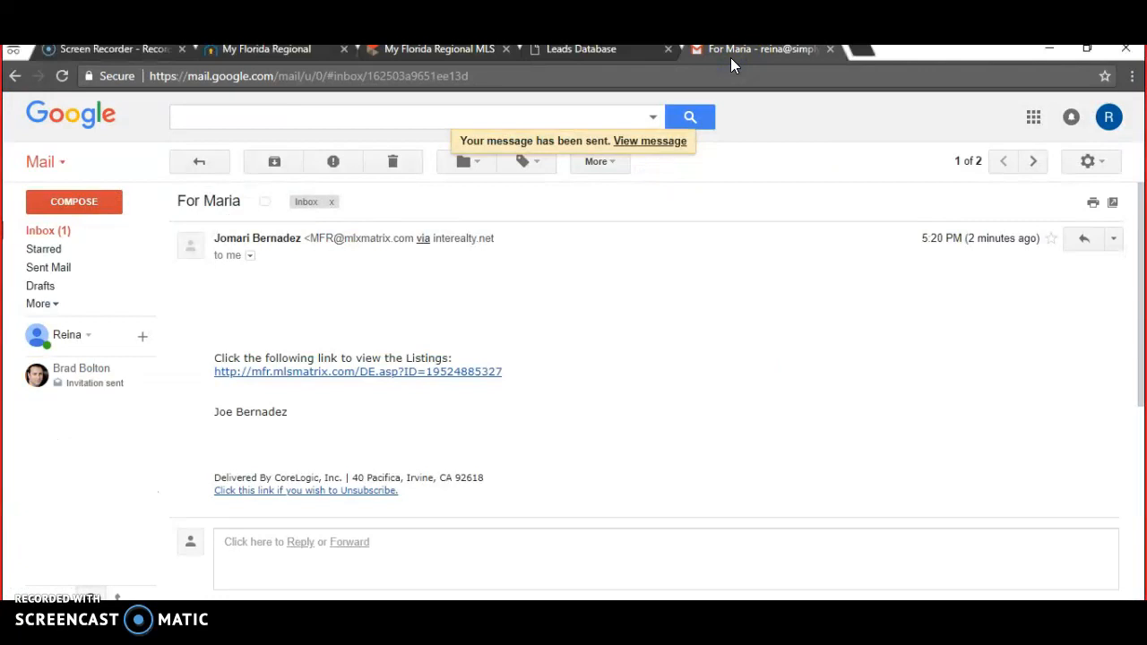
click(273, 52)
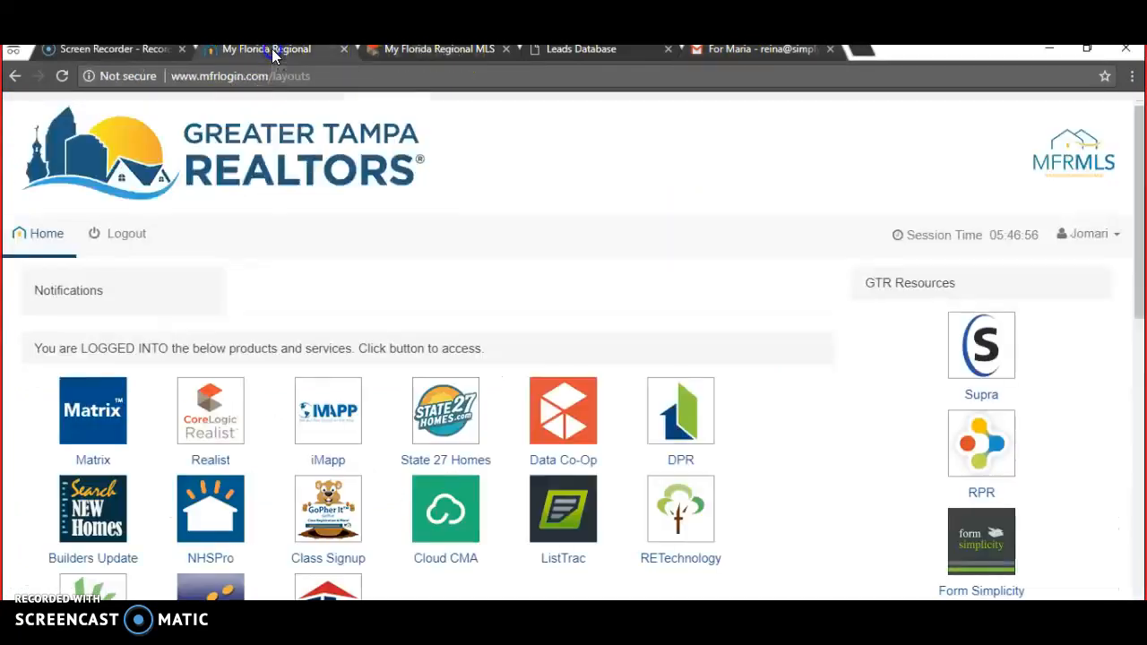